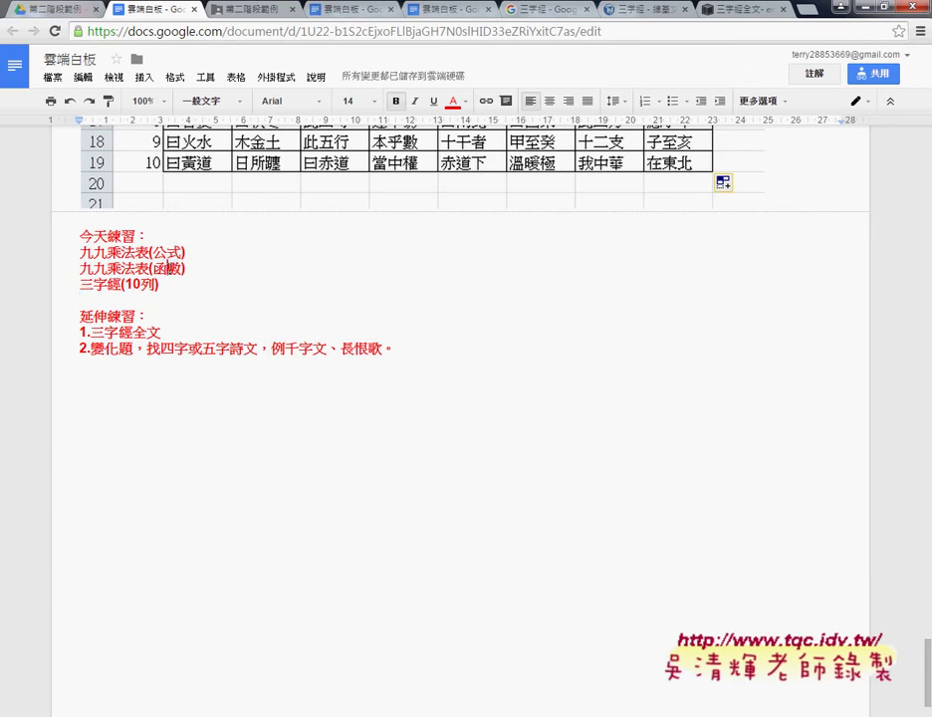
Highlight today's three practice exercises and the 三字經全文 extension exercise in the lesson notes.
drag(159, 284, 80, 251)
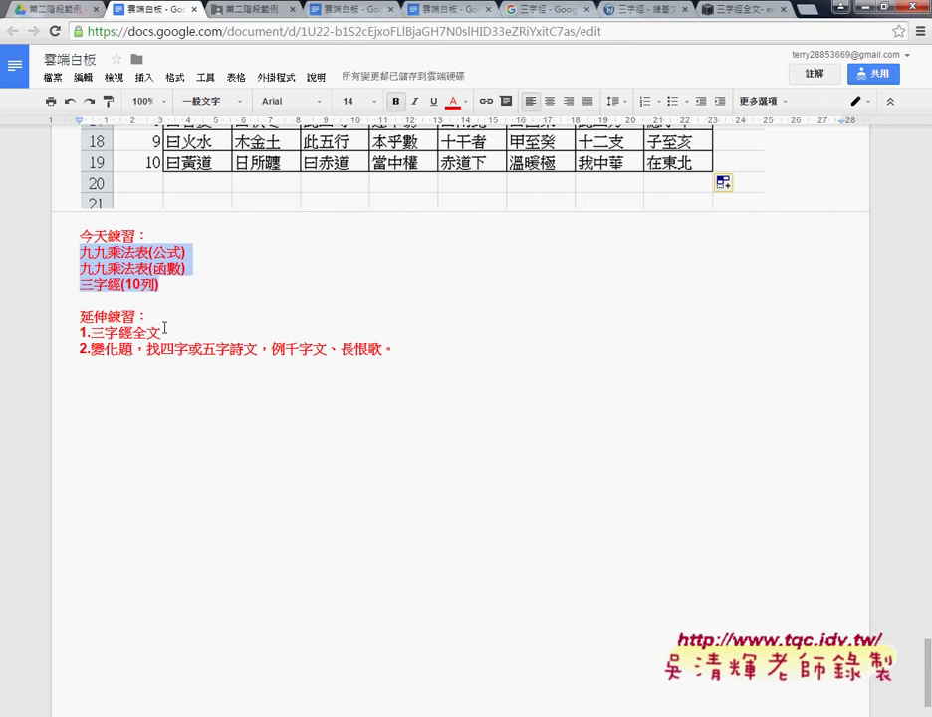
drag(161, 332, 90, 331)
key(ctrl+c)
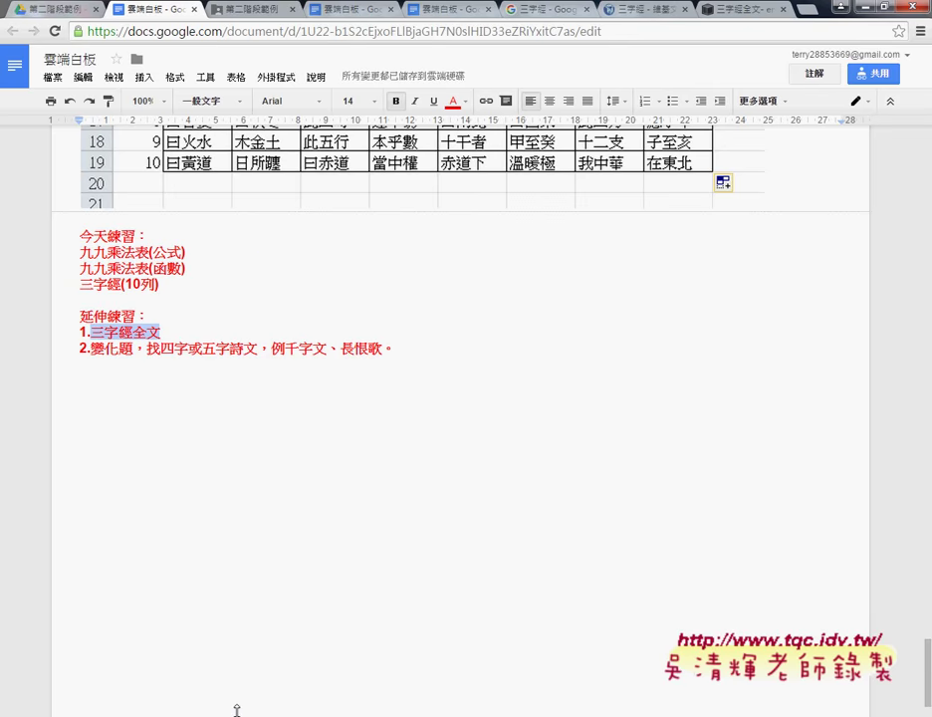
key(alt+Tab)
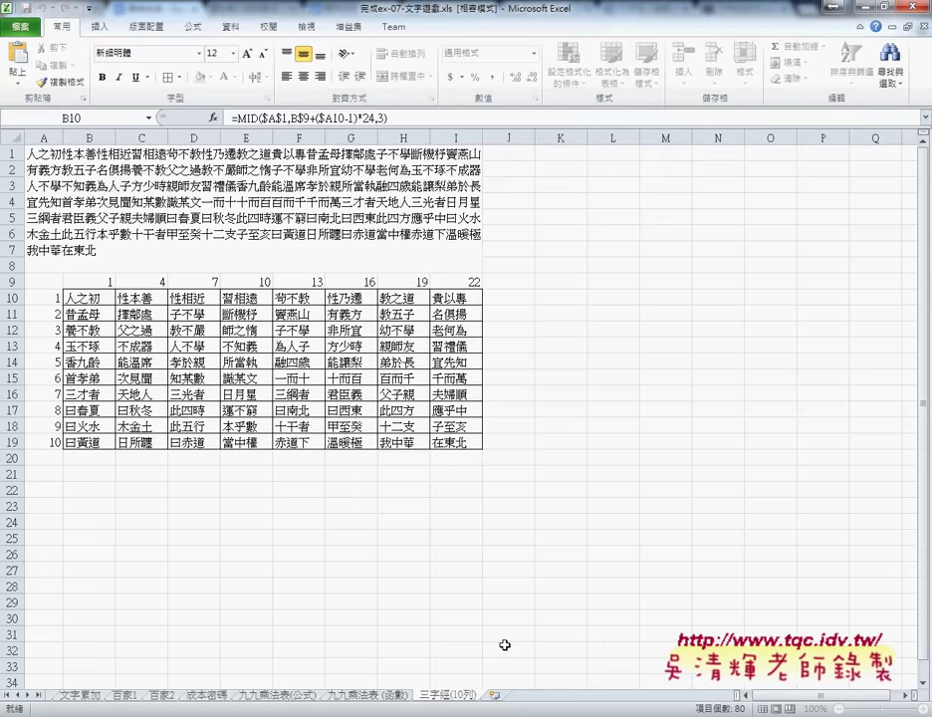
Rename sheet 工作表6 to 三字經全文 and add another blank worksheet.
click(497, 696)
double_click(503, 697)
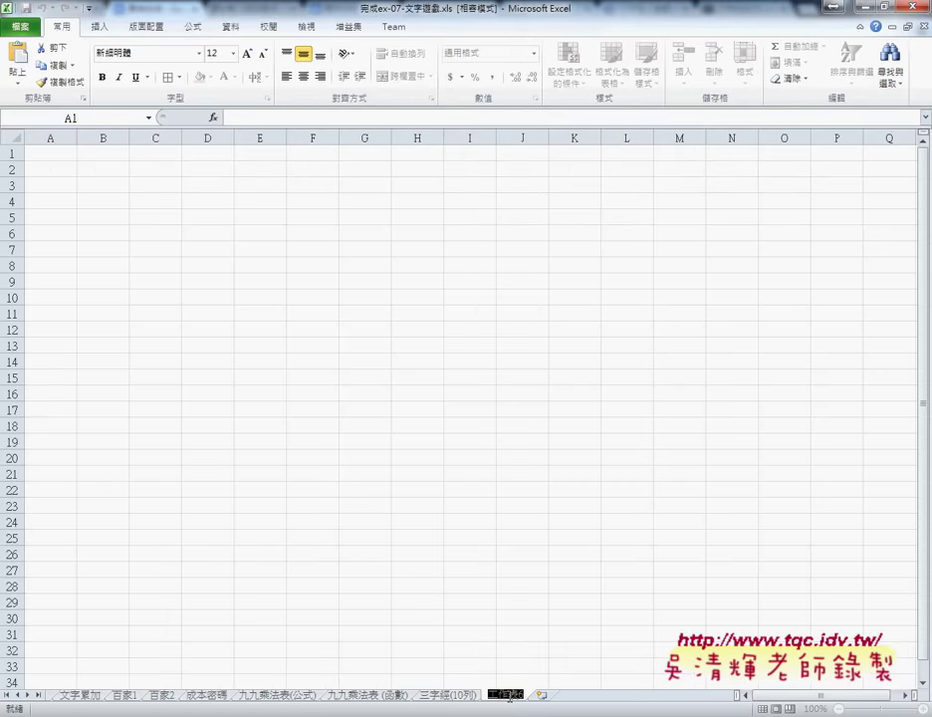
key(ctrl+v)
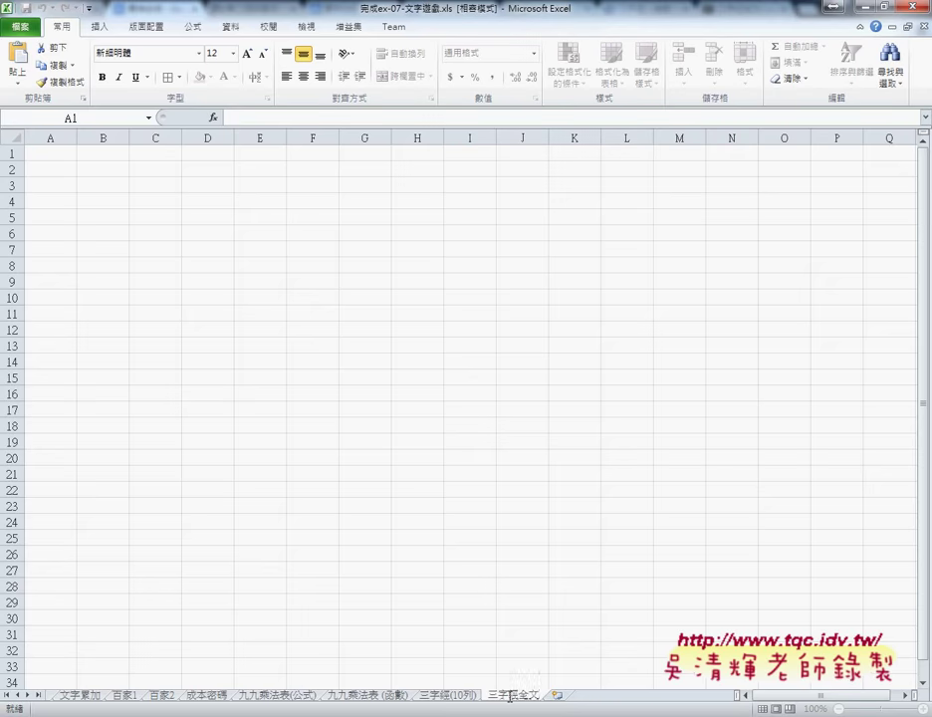
click(560, 696)
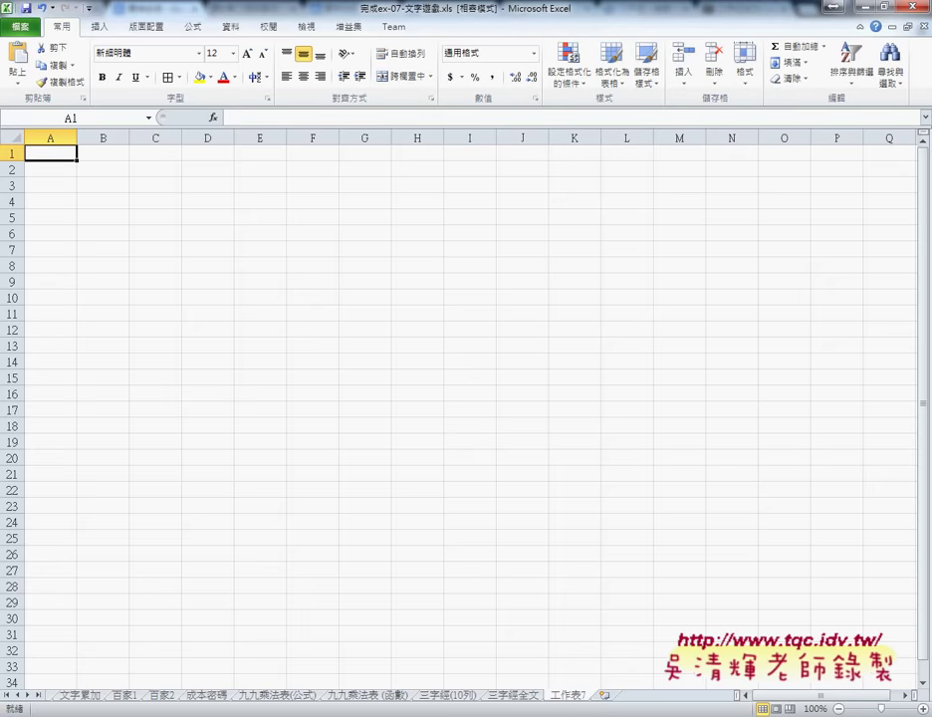
click(151, 597)
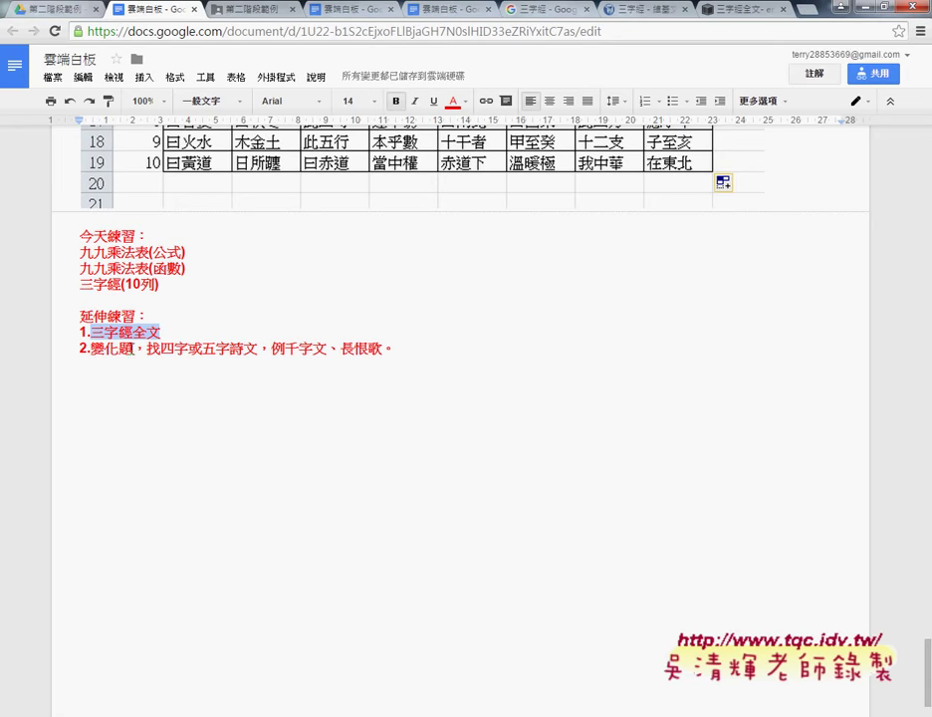
Highlight the variation exercise 變化題 and its example text 千字文 in the notes.
drag(133, 348, 92, 349)
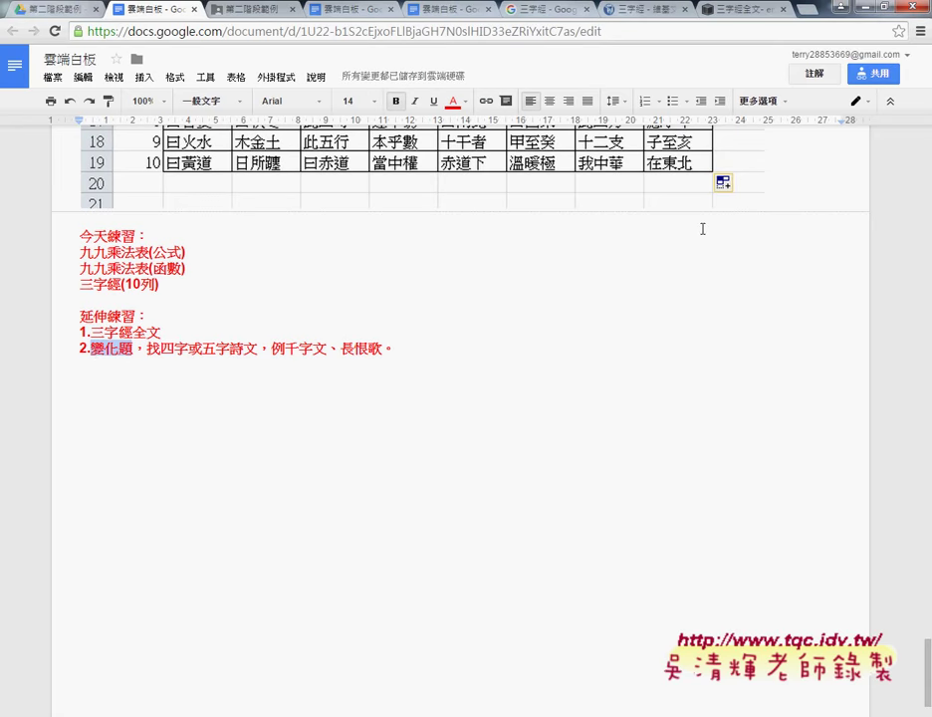
drag(286, 349, 382, 349)
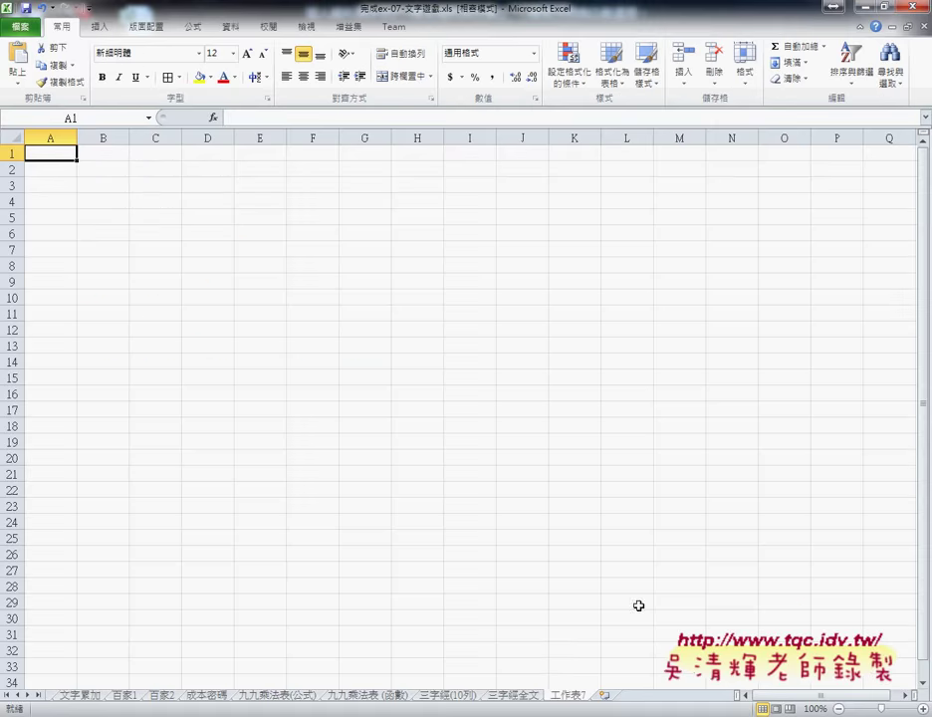
Rename 工作表7 to 變化題, review the 三字經(10列) example, then show 三字經全文.
double_click(549, 697)
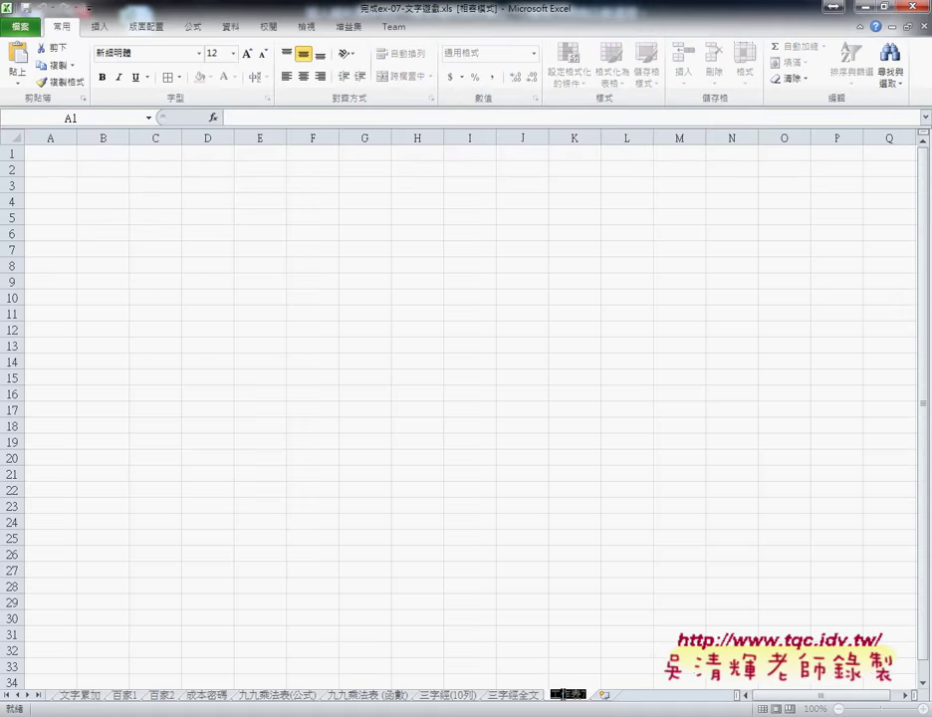
text(變化題)
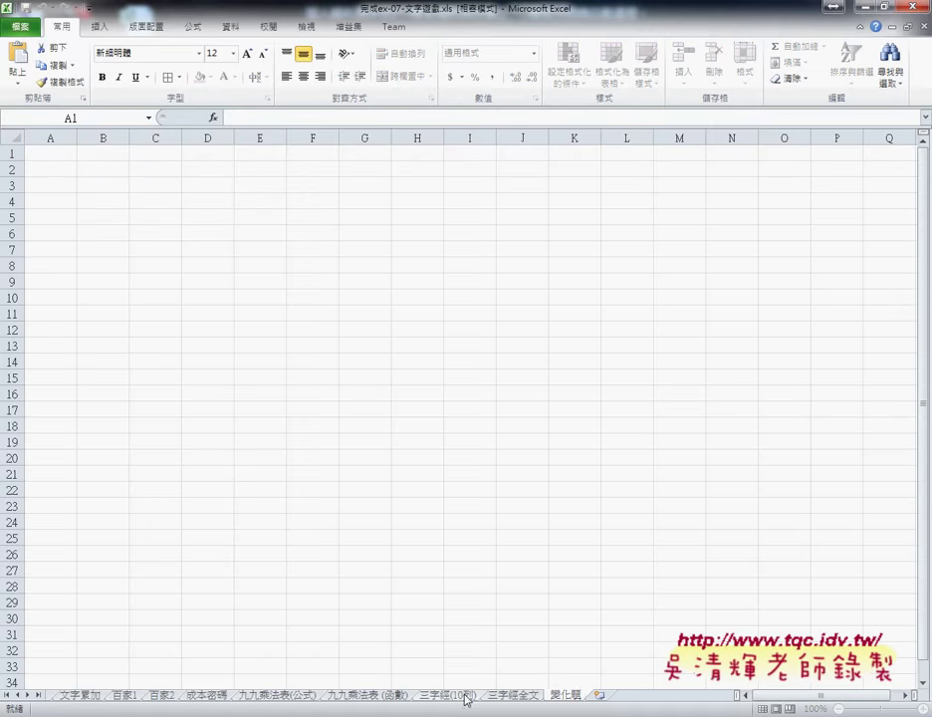
click(451, 695)
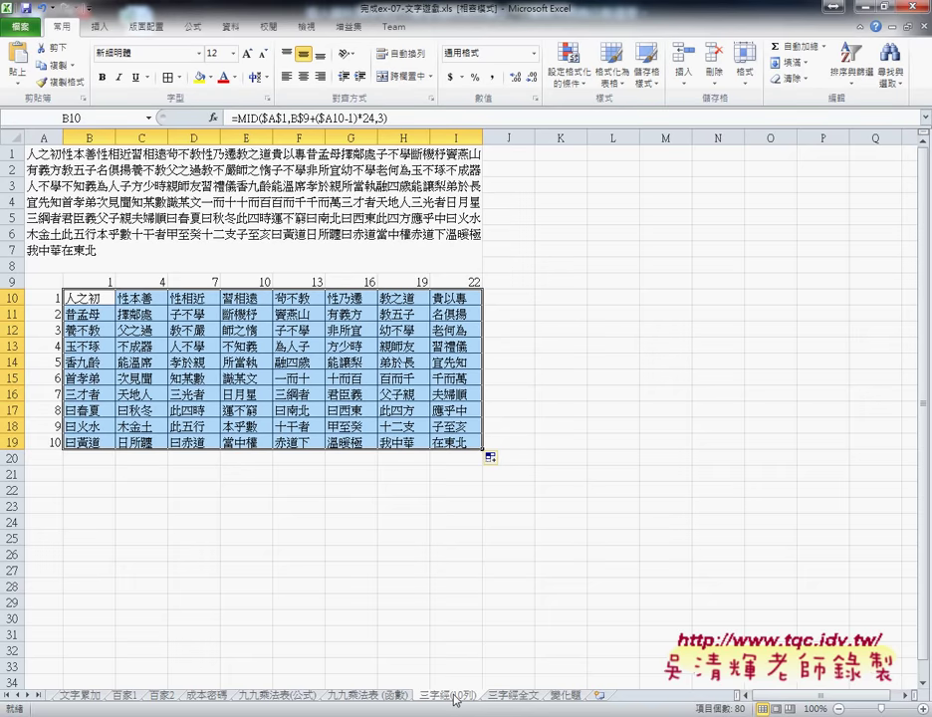
click(512, 695)
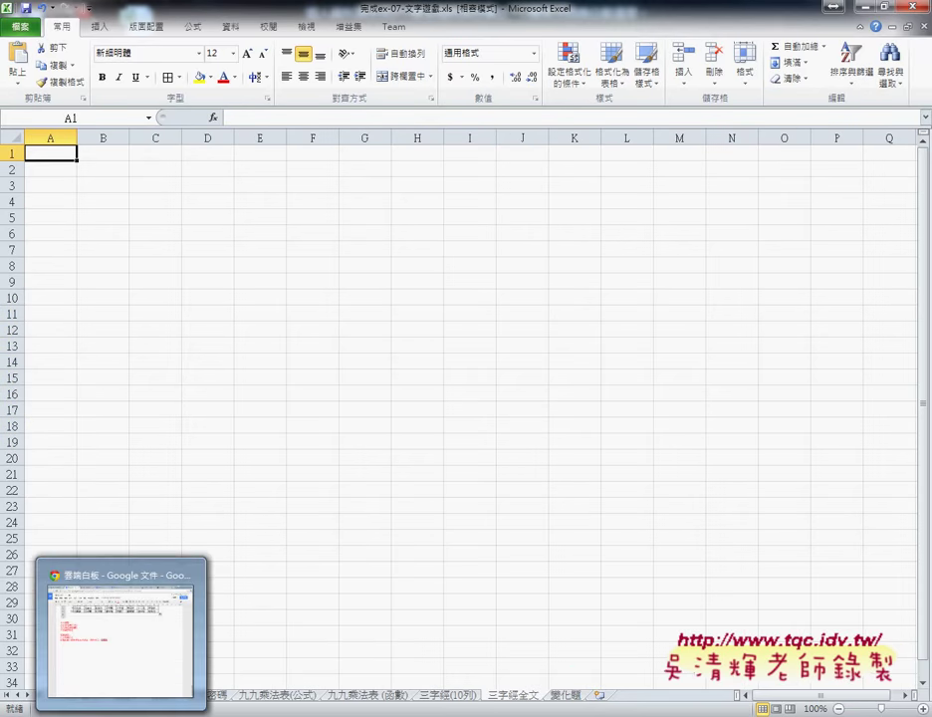
click(160, 669)
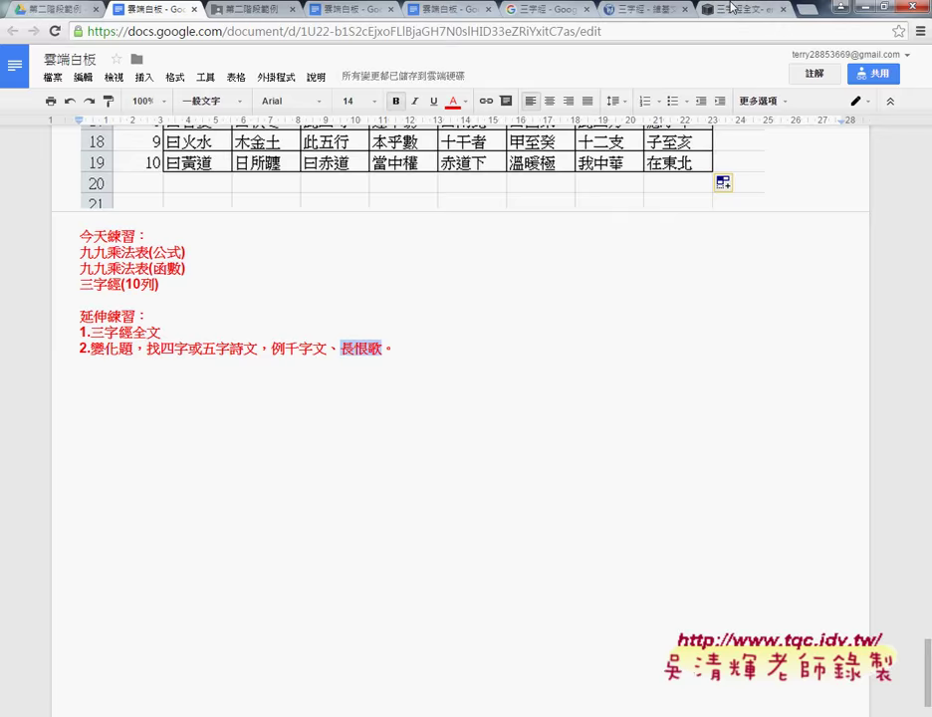
Select the entire numbered 三字經 verse block on the qimengxuetang.com page.
click(732, 8)
mouse_move(369, 417)
mouse_down()
mouse_move(739, 418)
mouse_move(660, 418)
mouse_move(571, 349)
mouse_up()
scroll(602, 379, up, 6)
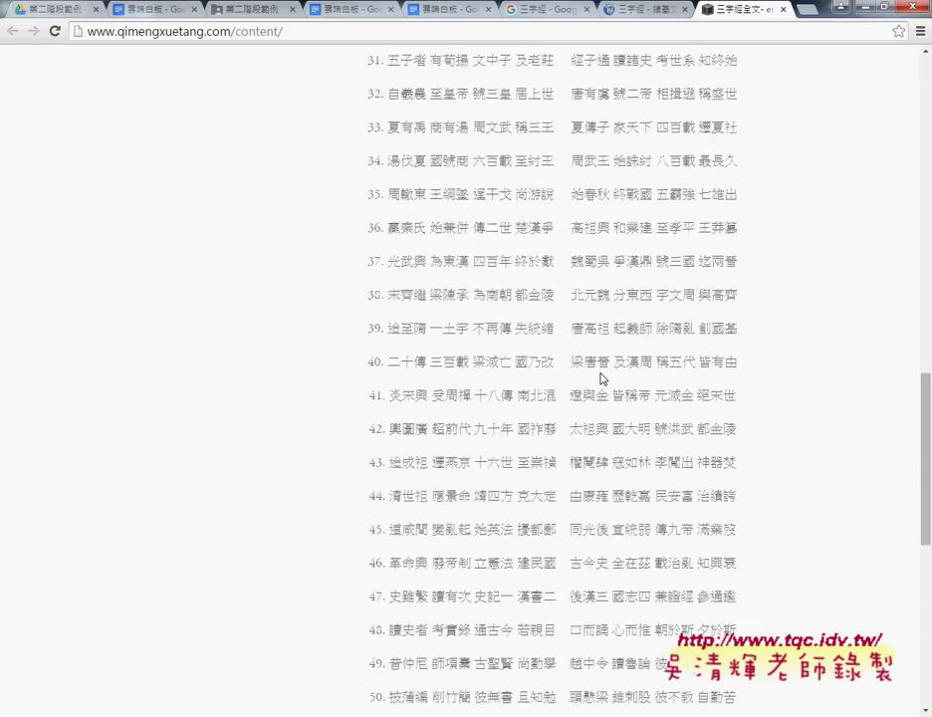
scroll(601, 380, up, 3)
scroll(601, 379, up, 8)
scroll(602, 379, up, 2)
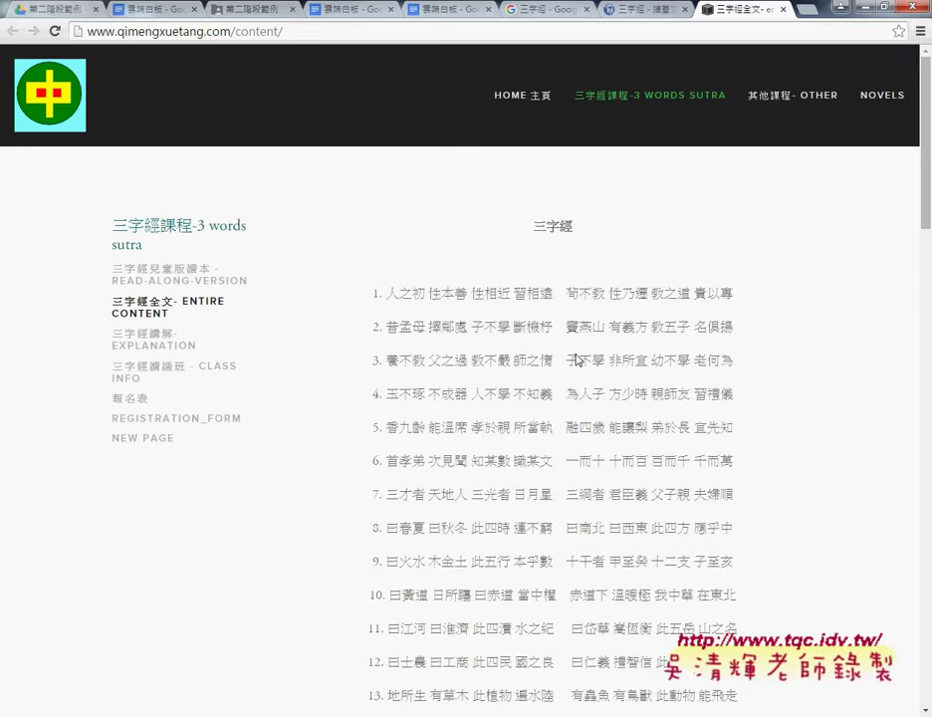
triple_click(321, 292)
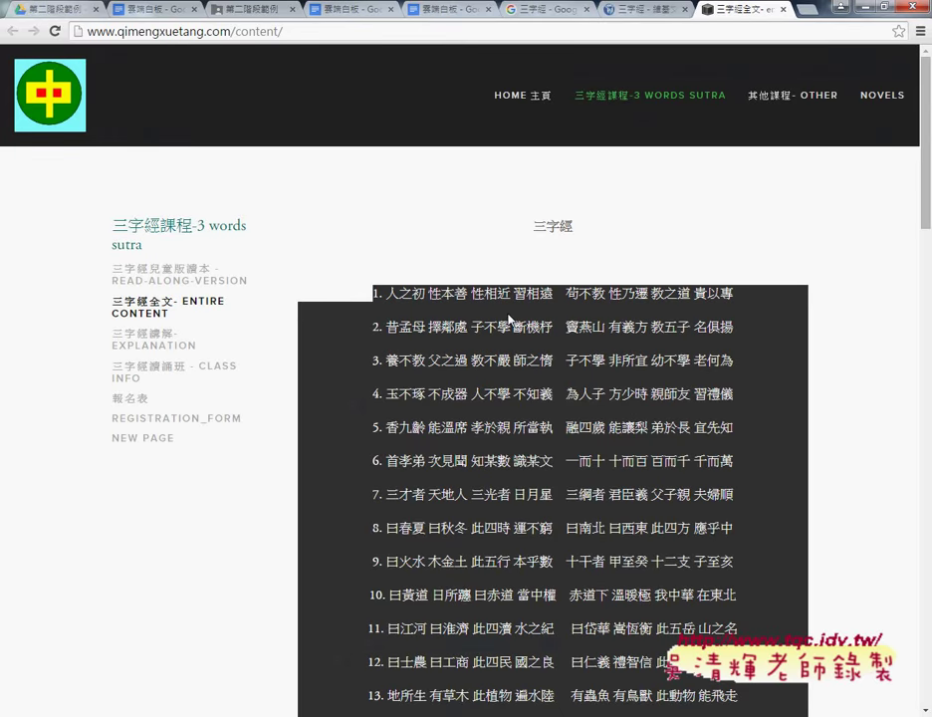
key(alt+Tab)
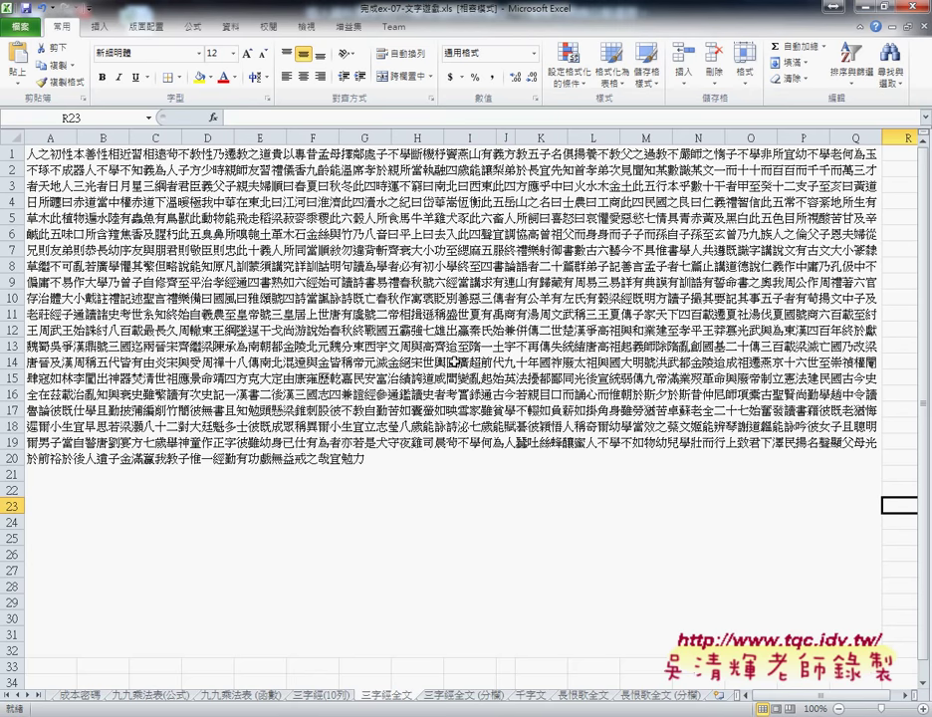
click(312, 702)
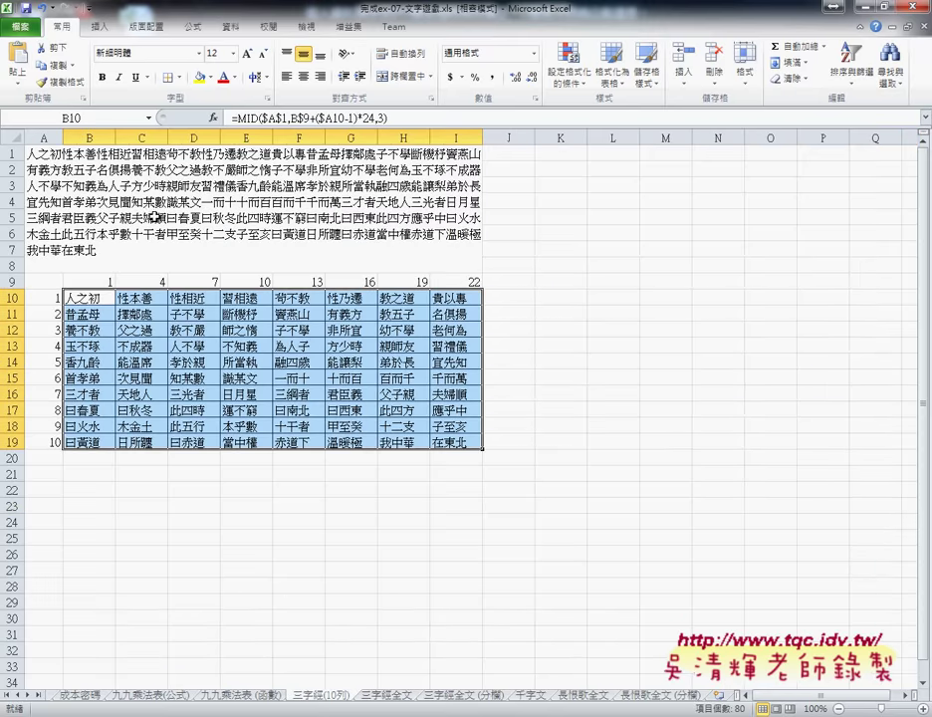
click(395, 703)
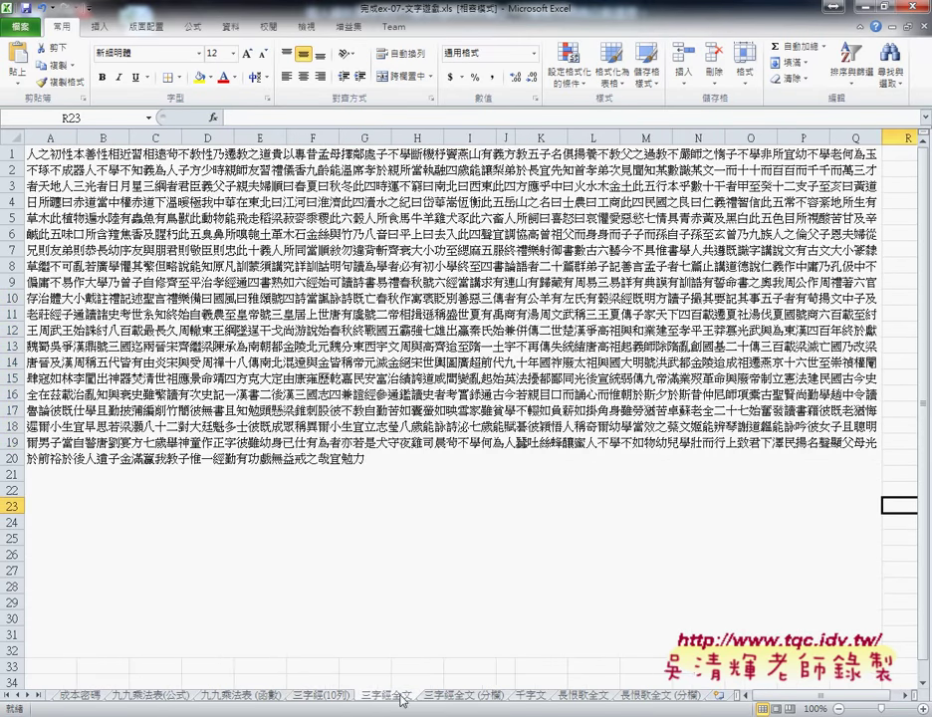
click(472, 703)
click(388, 703)
click(381, 301)
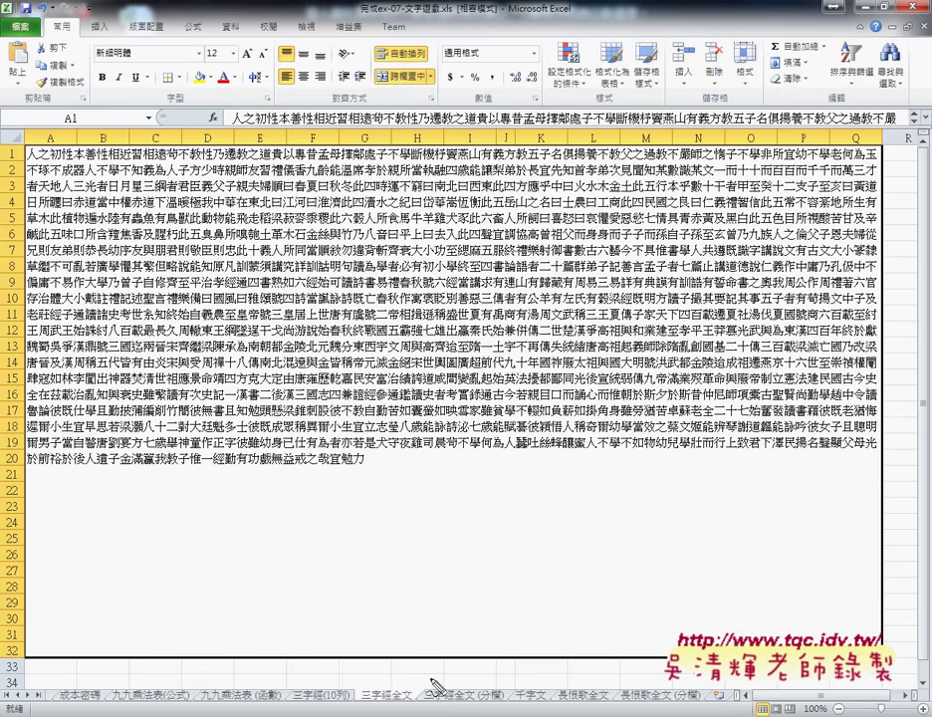
mouse_move(399, 709)
mouse_down()
mouse_move(359, 690)
mouse_move(413, 708)
mouse_up()
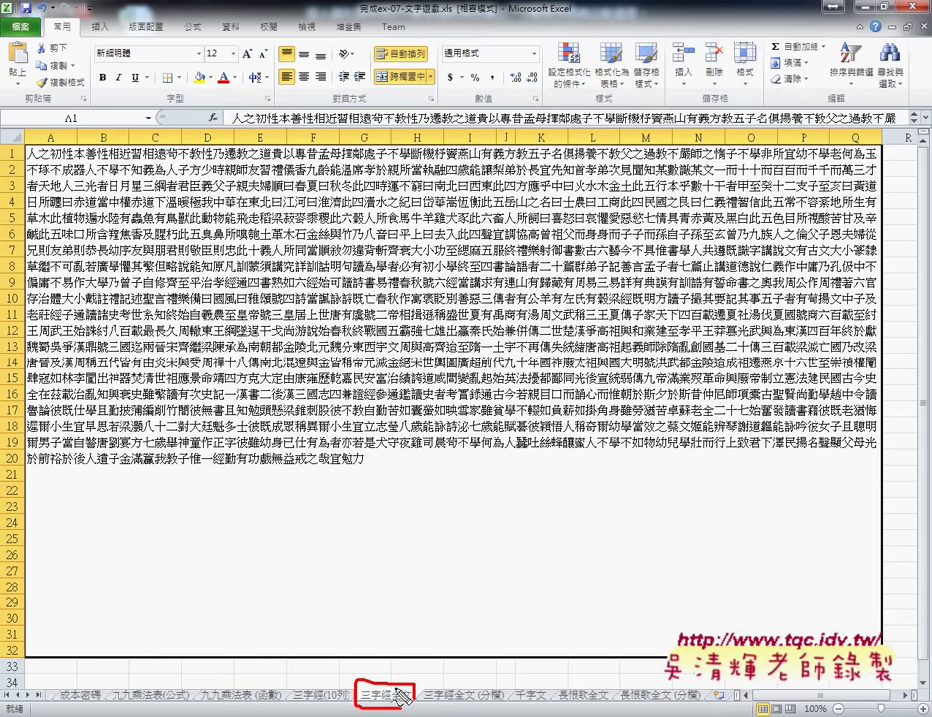
mouse_move(387, 663)
mouse_down()
mouse_move(384, 601)
mouse_move(393, 613)
mouse_up()
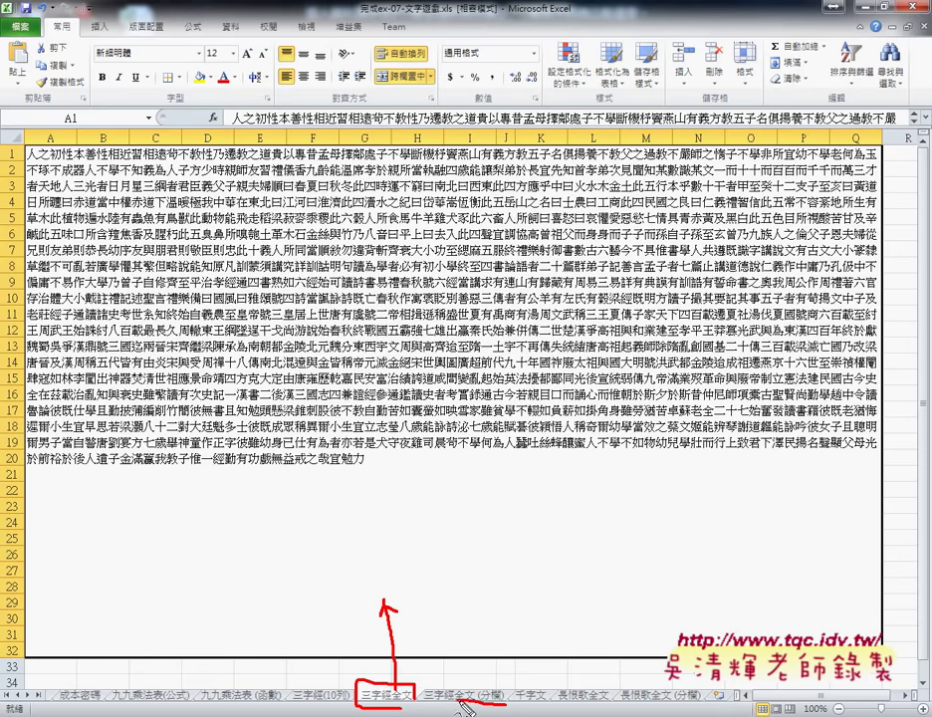
drag(430, 702, 514, 708)
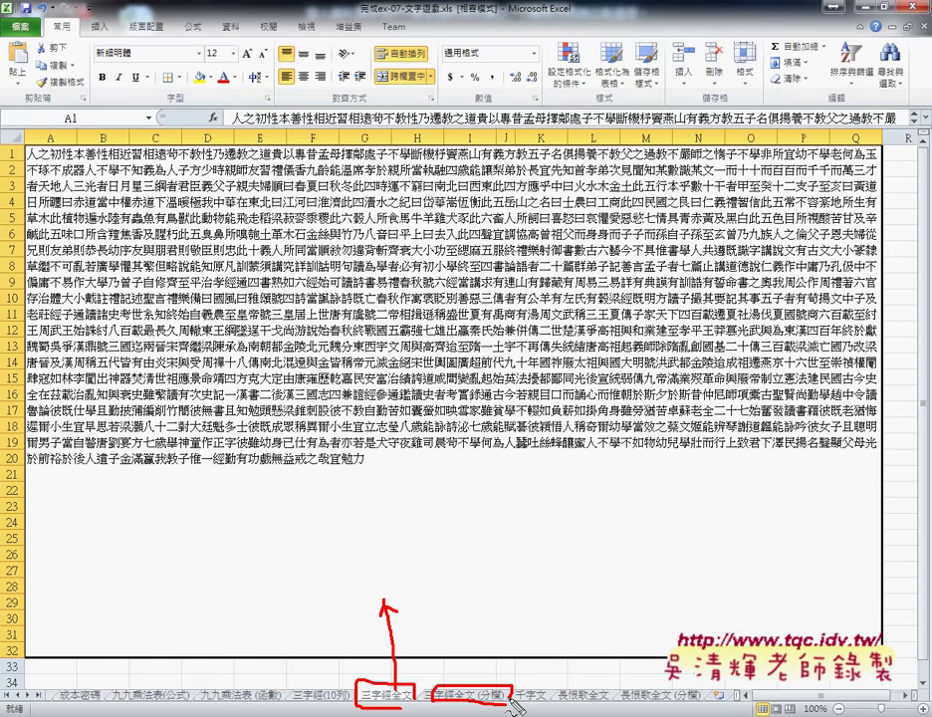
key(Escape)
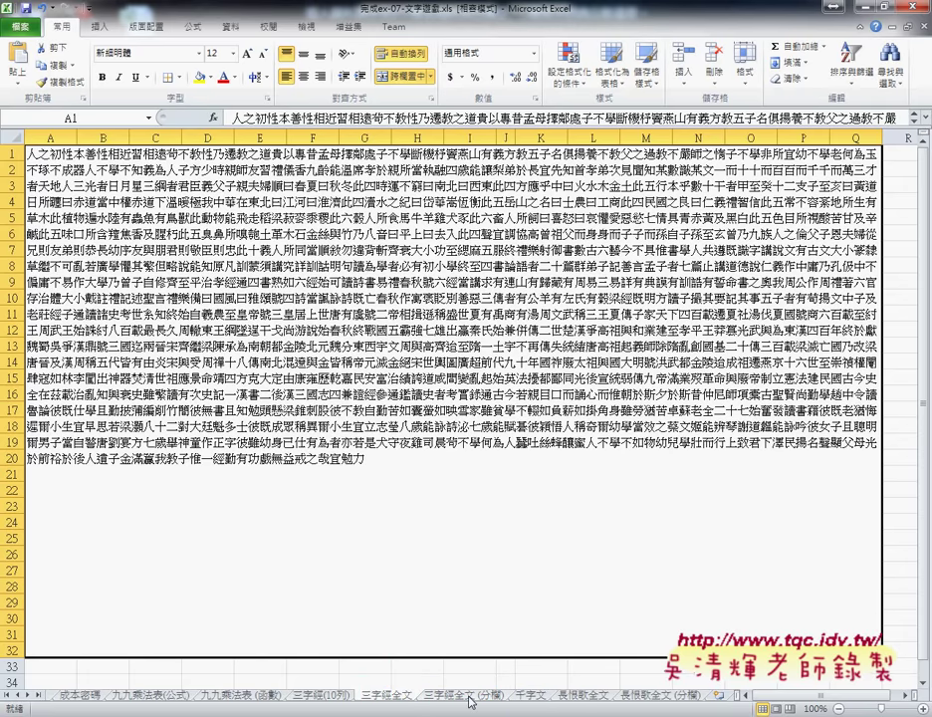
click(472, 702)
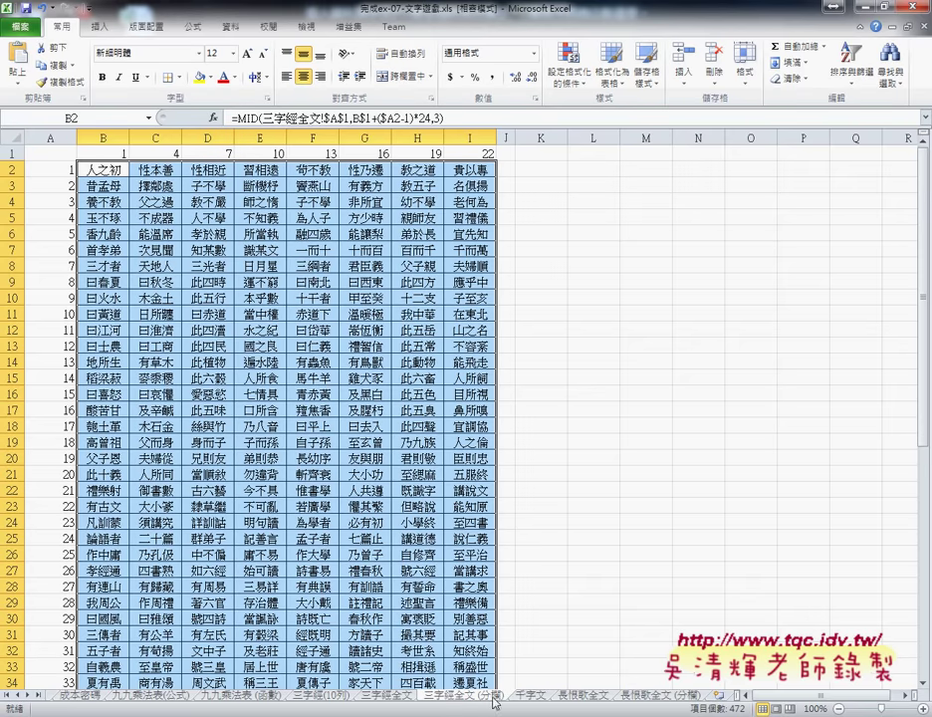
Inspect B2's MID arguments: Text $A$1 and the Start_num offset of 24 characters per row.
click(111, 171)
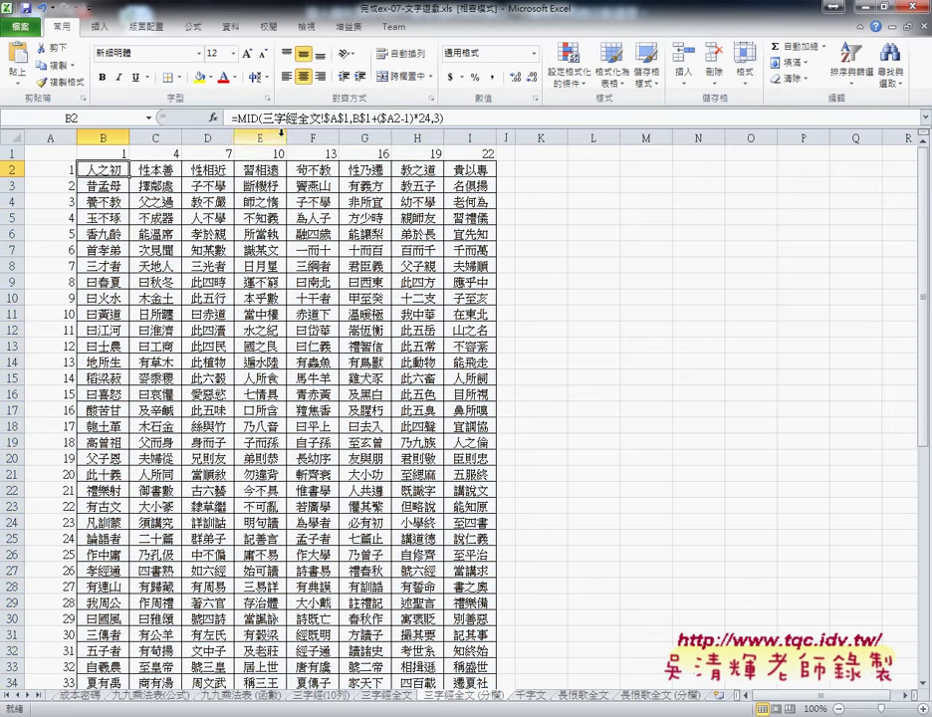
click(257, 119)
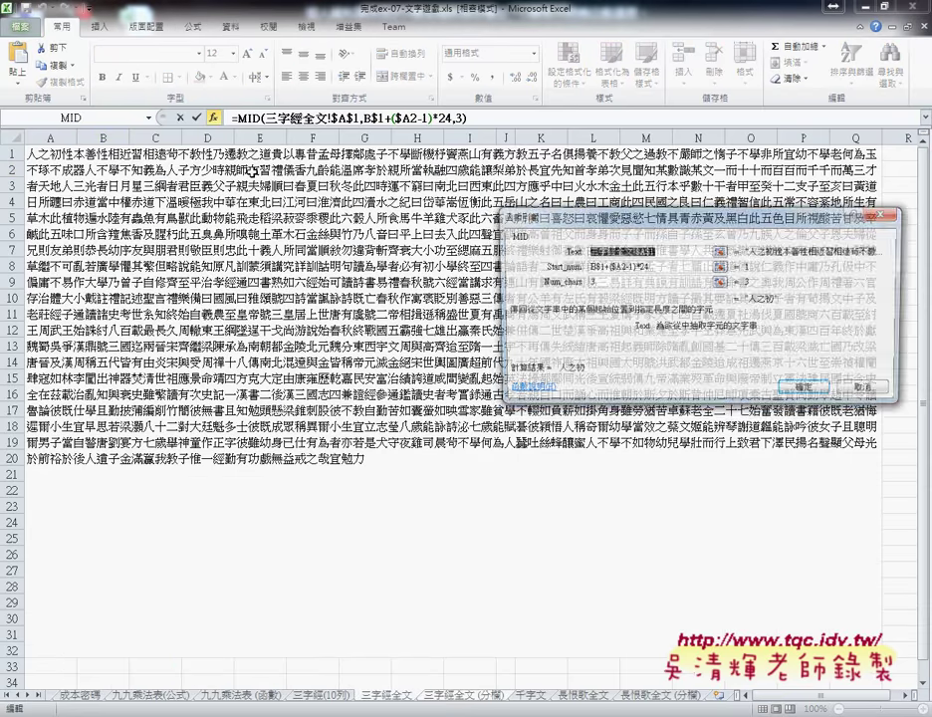
click(213, 118)
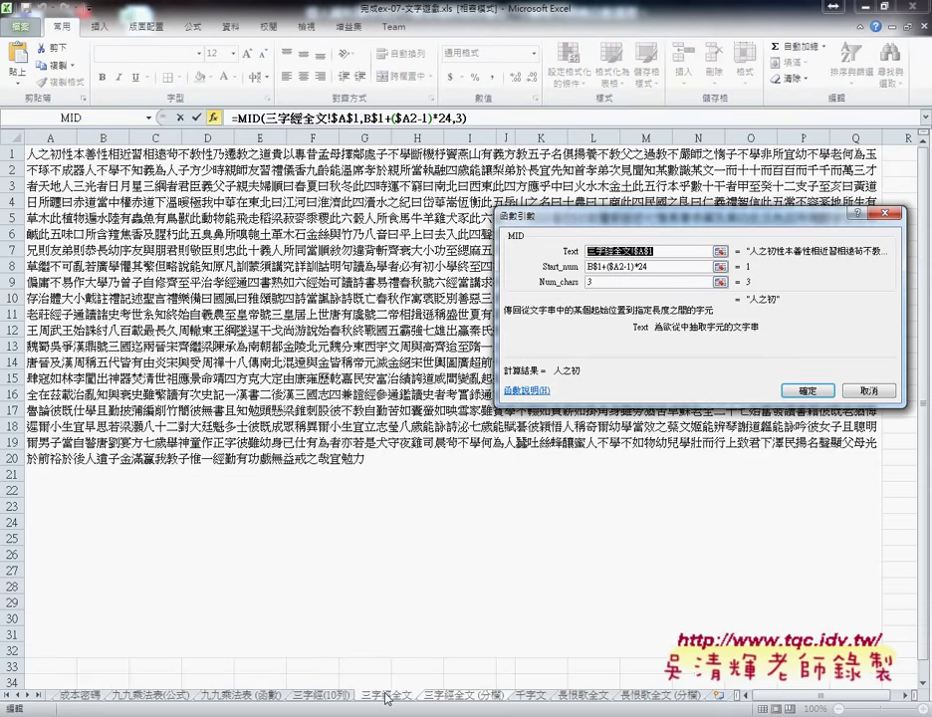
click(652, 254)
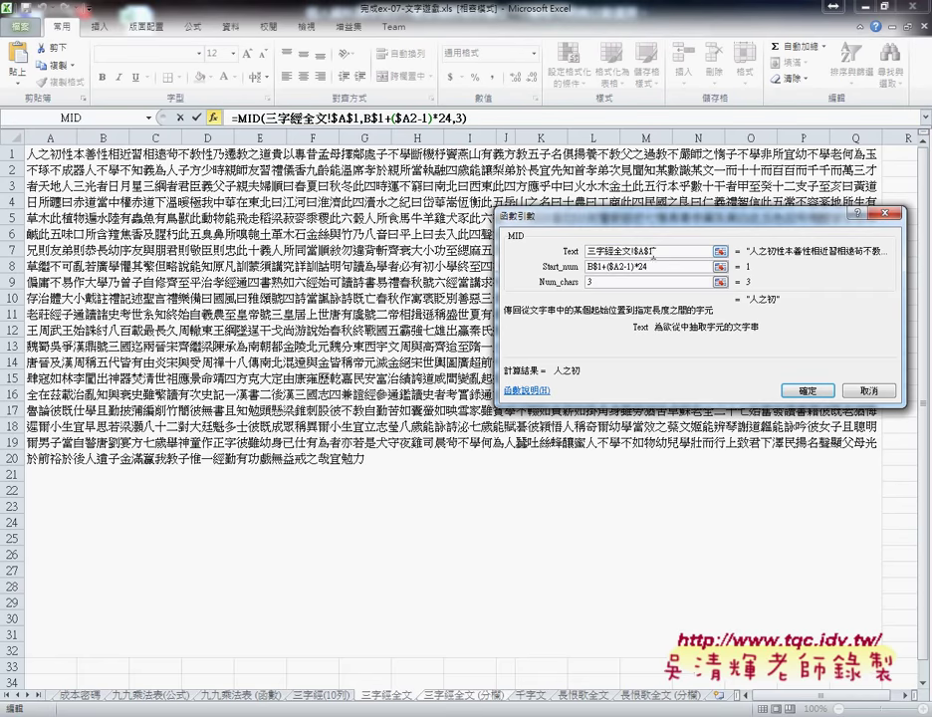
drag(633, 252, 660, 252)
key(Tab)
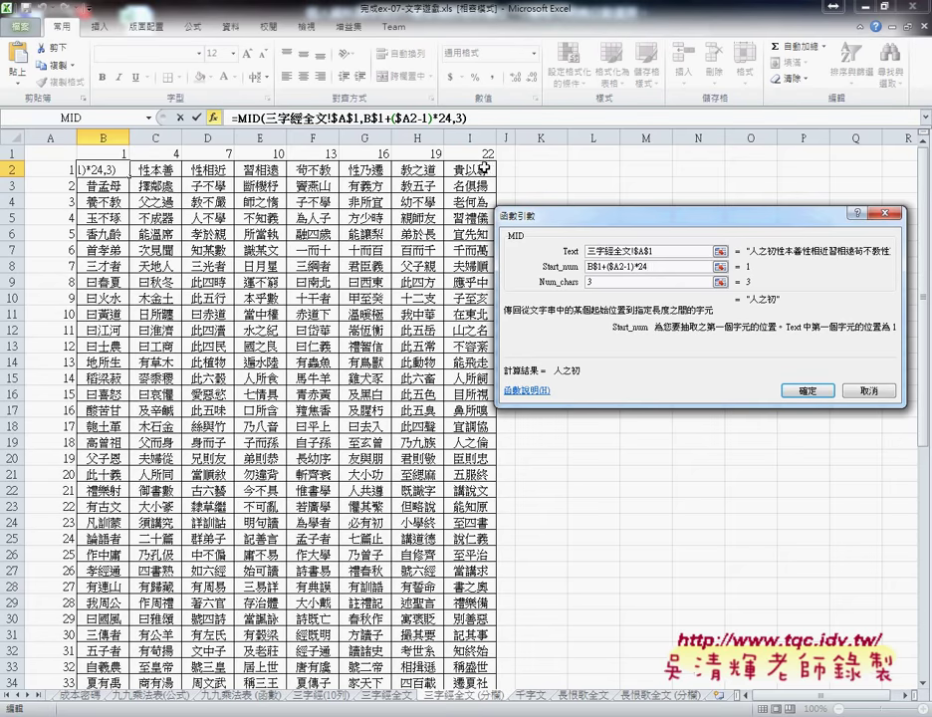
double_click(643, 266)
Confirm B2's MID formula, fill it across to I2, and check the split through row 60.
click(795, 391)
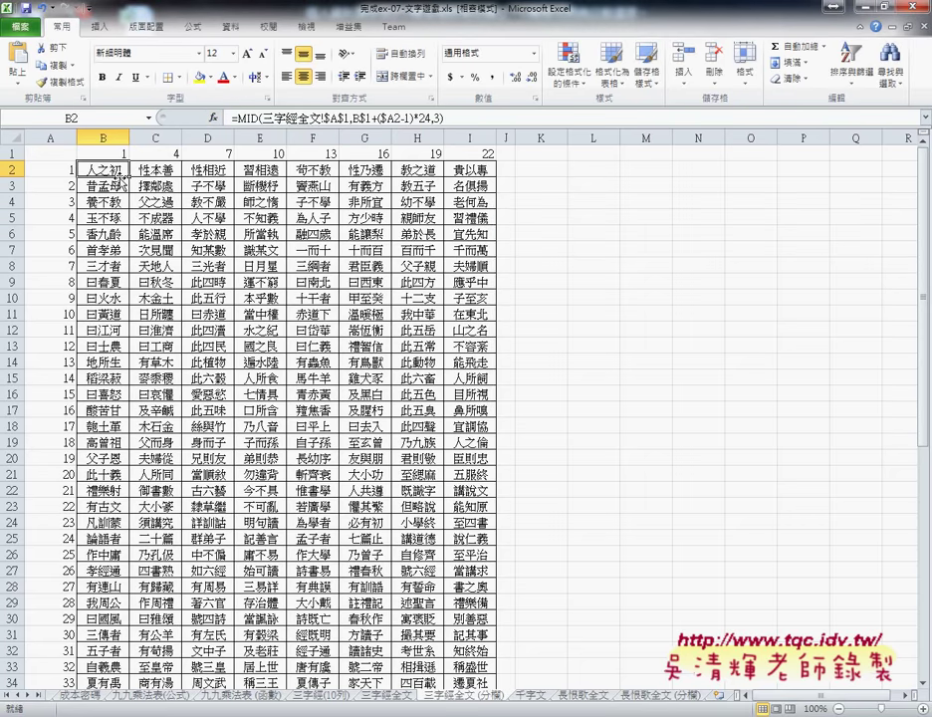
drag(128, 178, 494, 179)
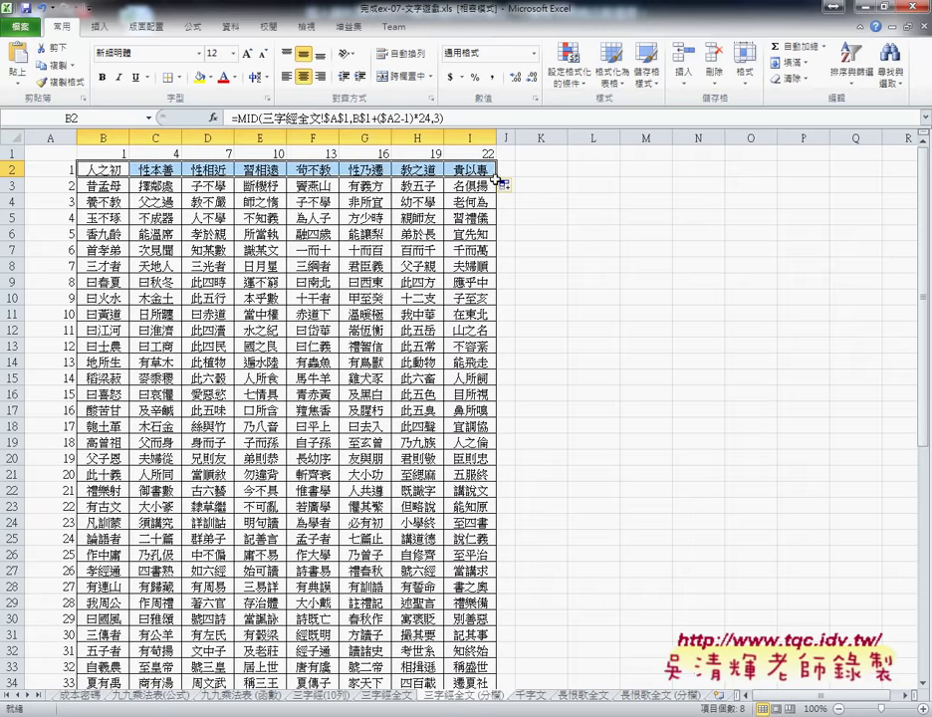
scroll(562, 538, down, 8)
scroll(562, 538, down, 4)
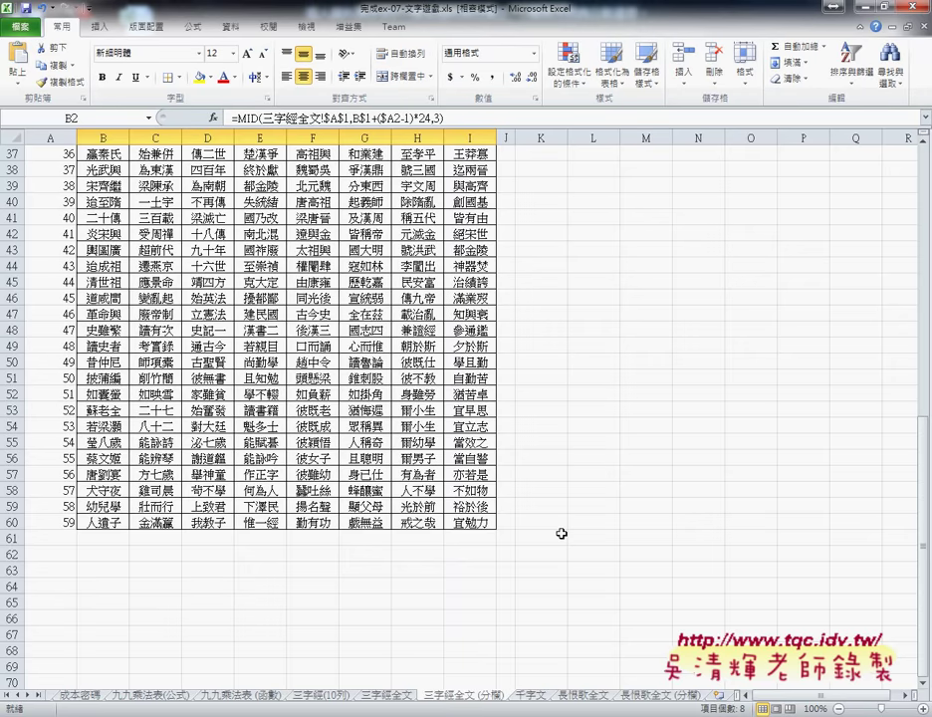
Open the 長恨歌全文 sheet, then bring up the epochtimes 白居易 長恨歌 page in Chrome.
click(577, 697)
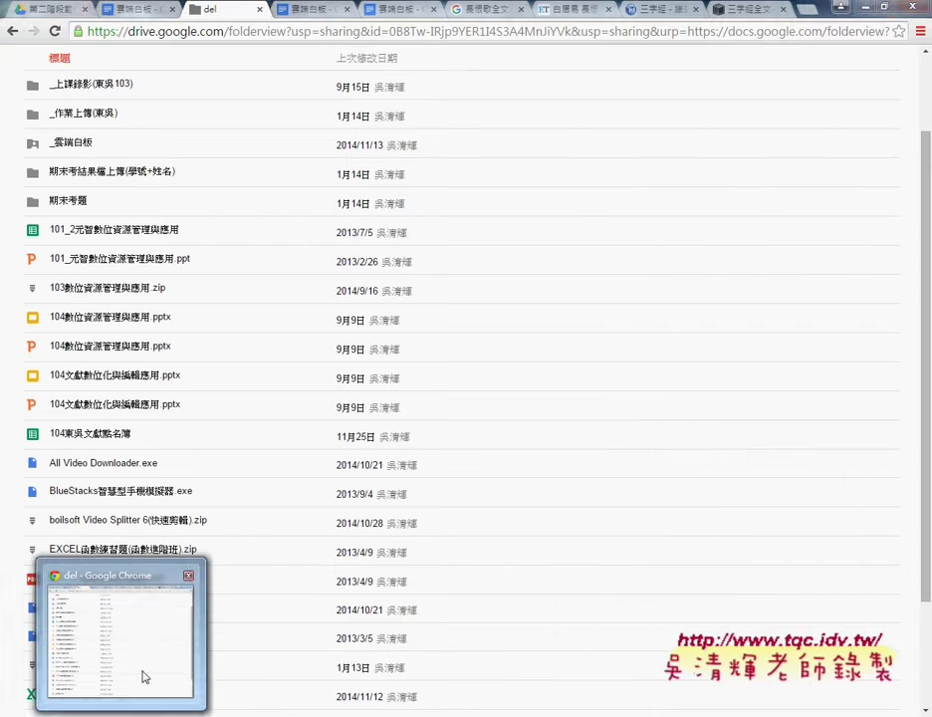
click(141, 675)
click(664, 14)
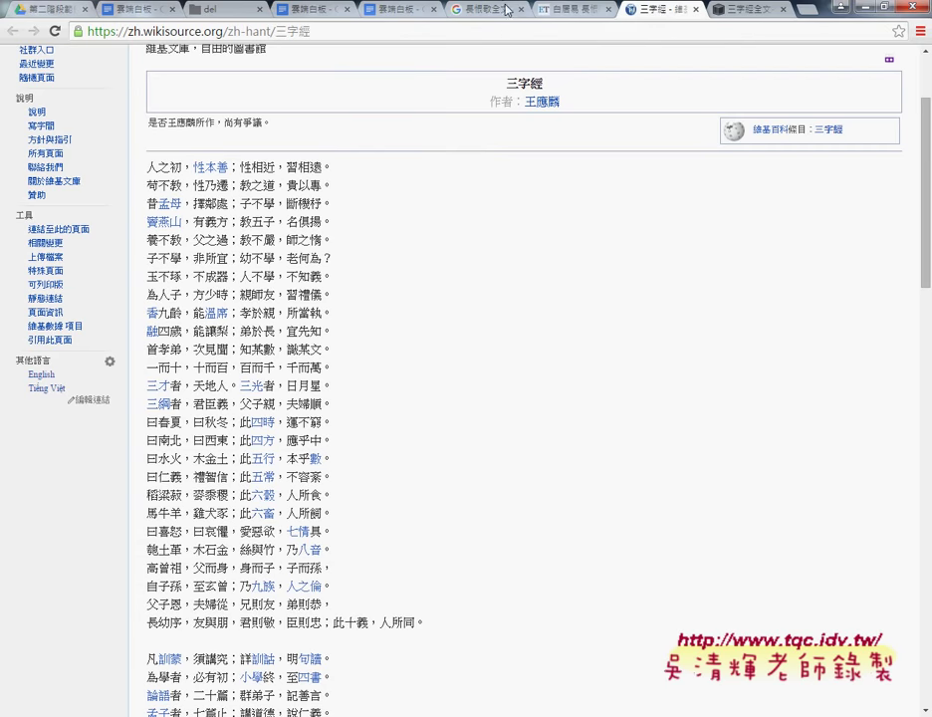
click(485, 10)
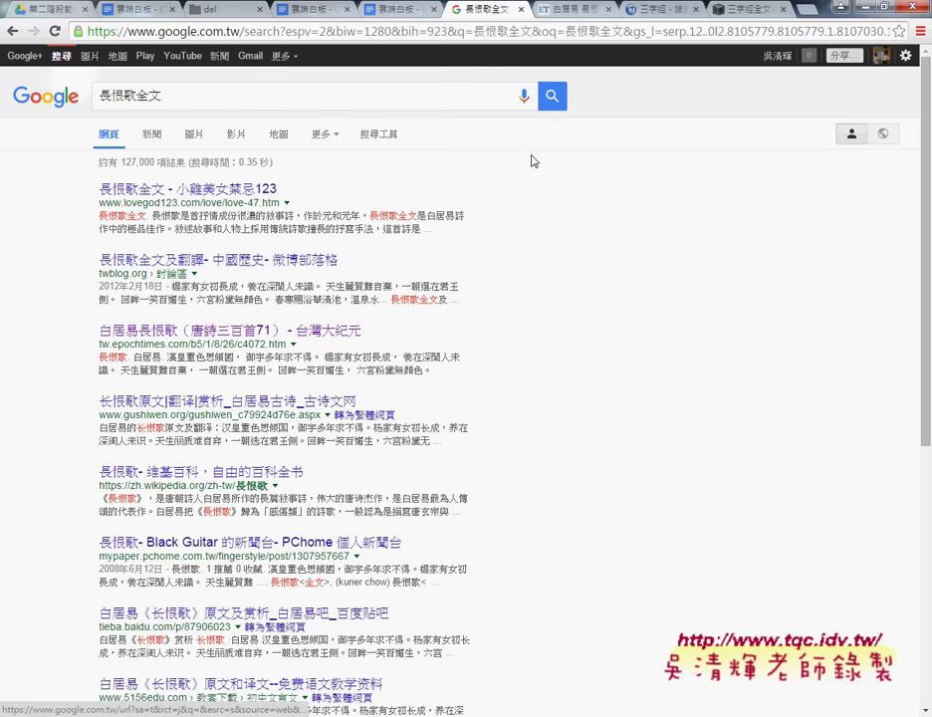
click(573, 9)
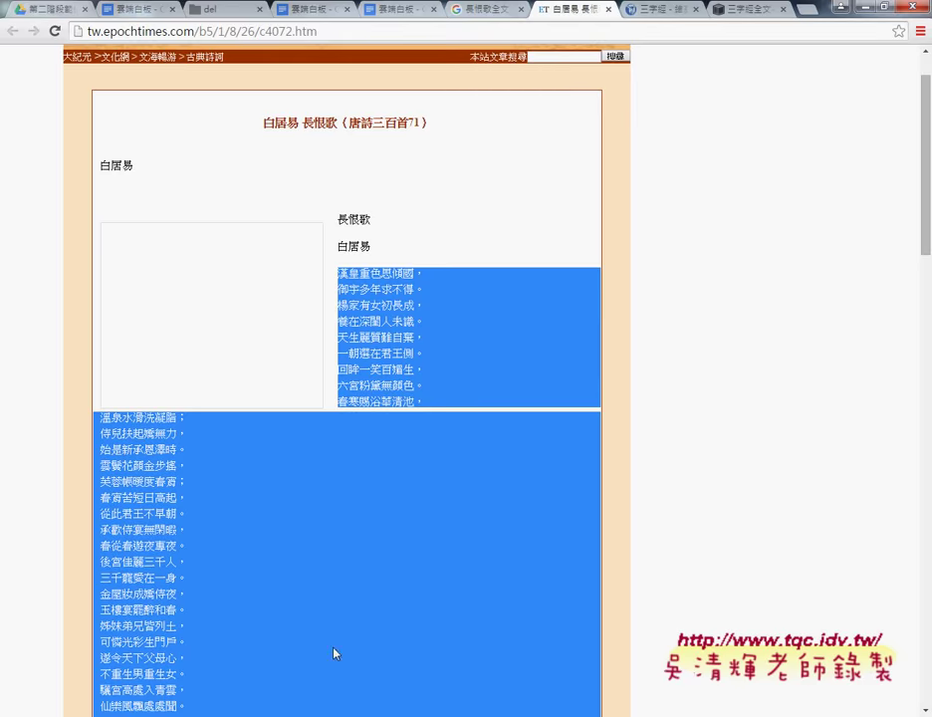
click(302, 716)
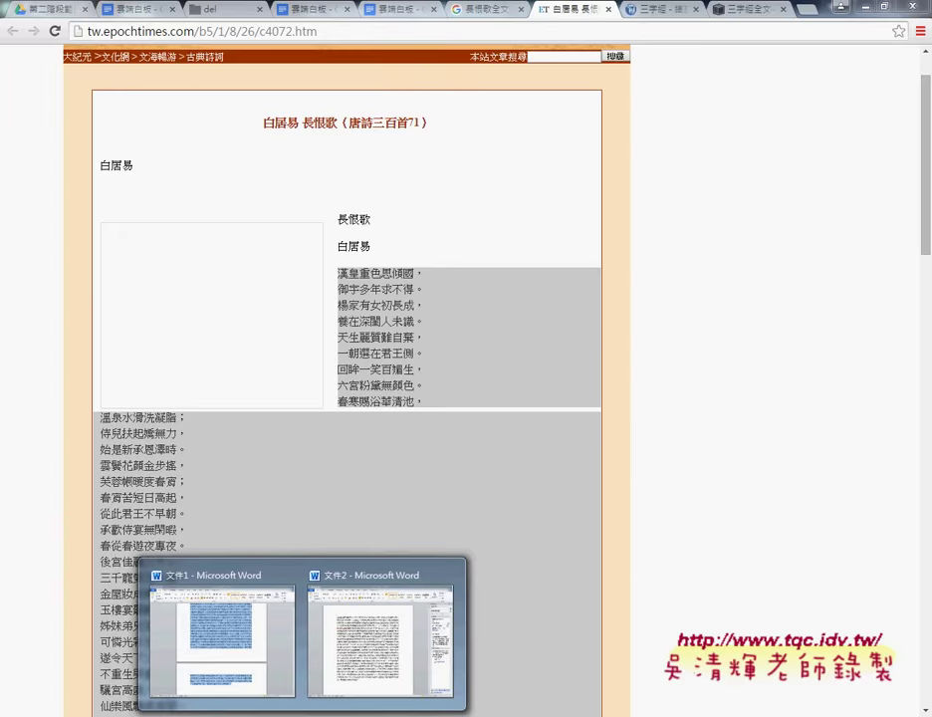
Replace 文件2's run-on poem with 長恨歌 pasted as one verse per line.
click(371, 666)
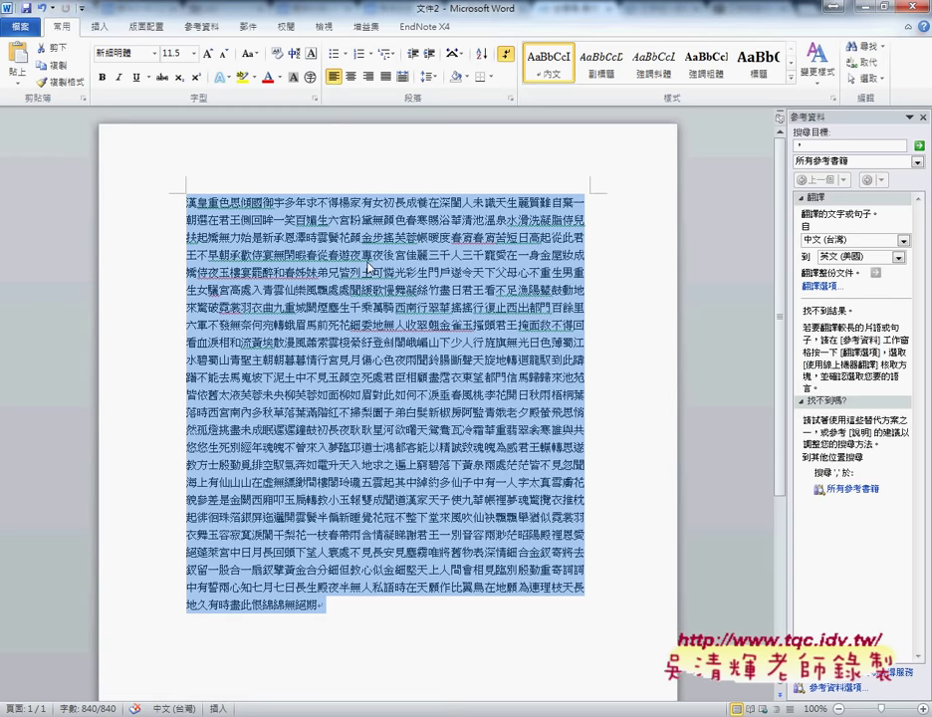
key(ctrl+z)
key(ctrl+z)
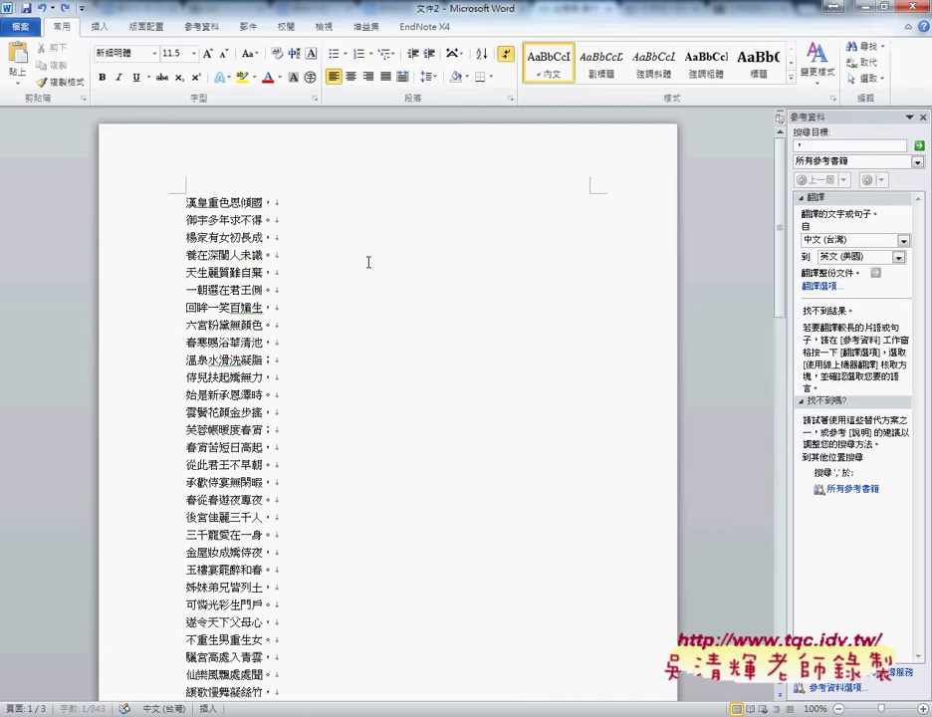
key(ctrl+z)
key(ctrl+y)
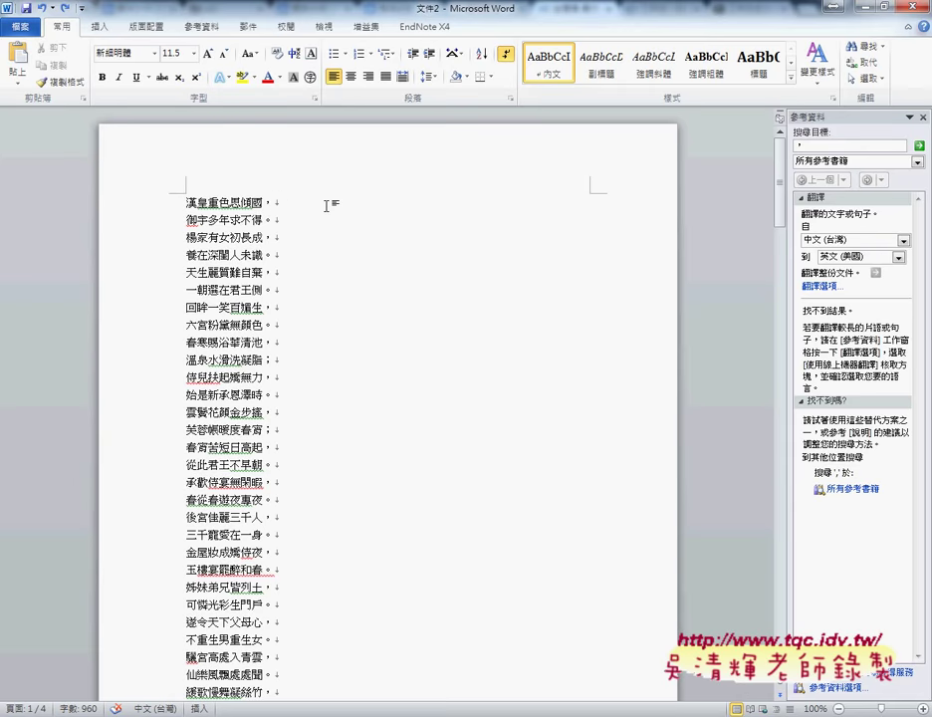
key(ctrl+h)
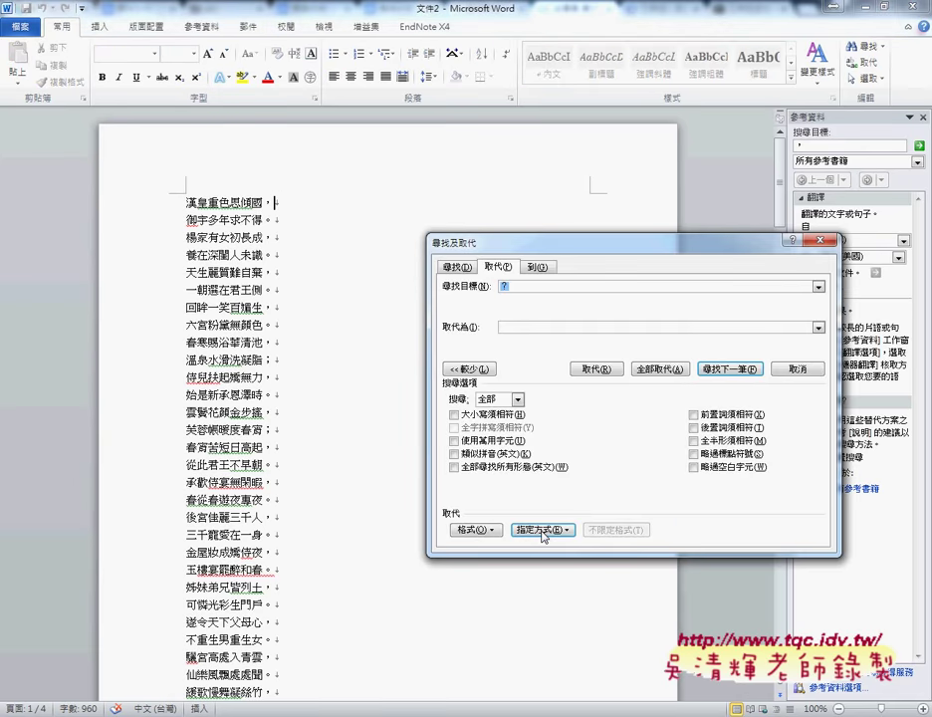
Browse special characters such as 手動分行符號, then cancel Replace, keeping the 840-character block.
click(542, 530)
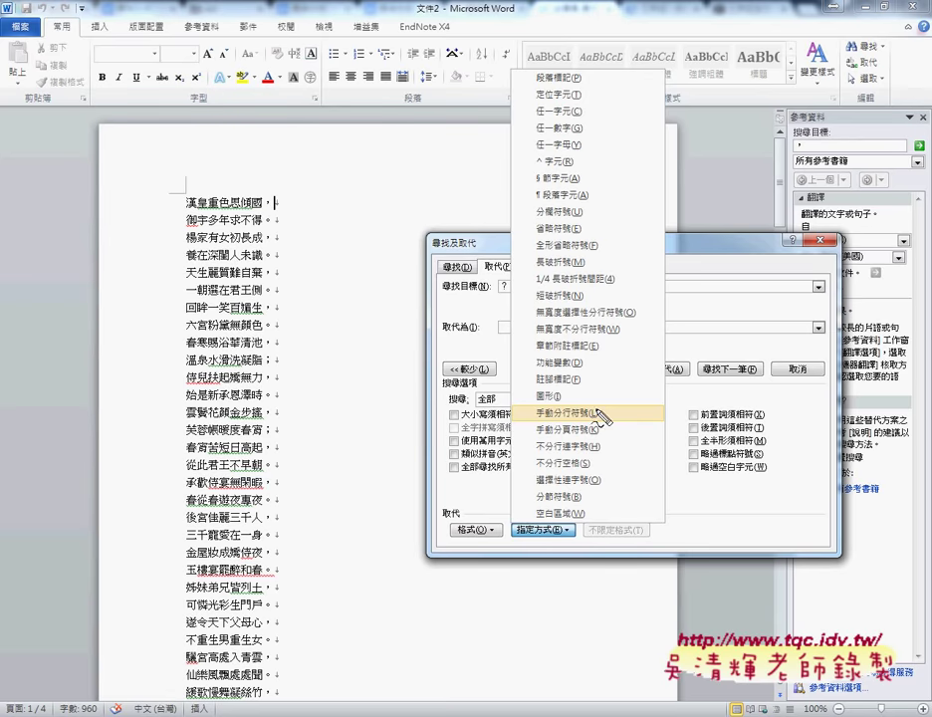
drag(597, 407, 606, 417)
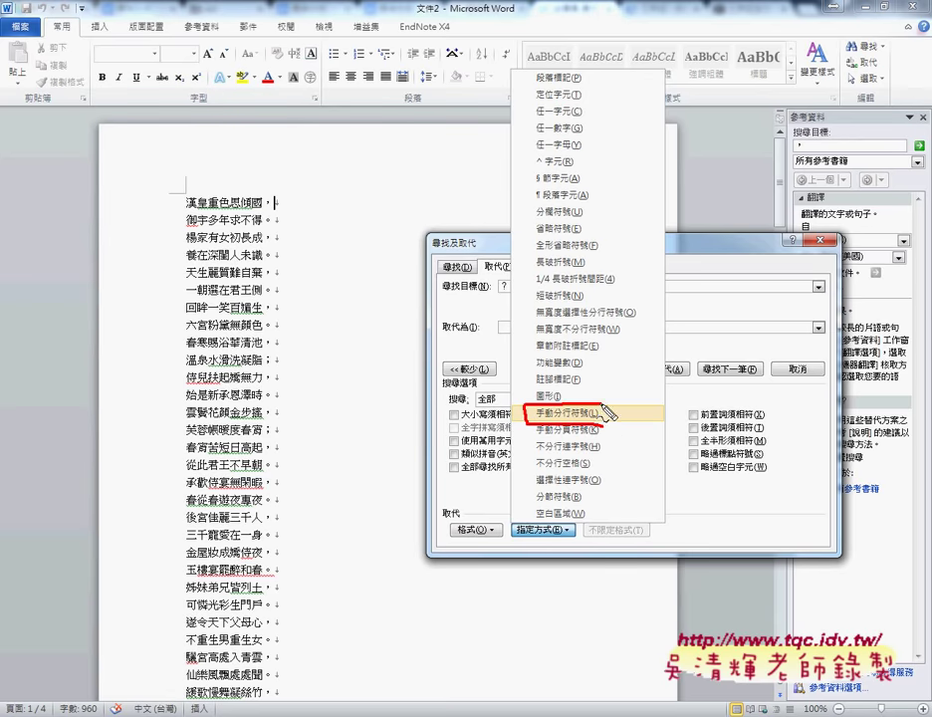
mouse_move(279, 188)
mouse_down()
mouse_move(284, 215)
mouse_move(519, 420)
mouse_up()
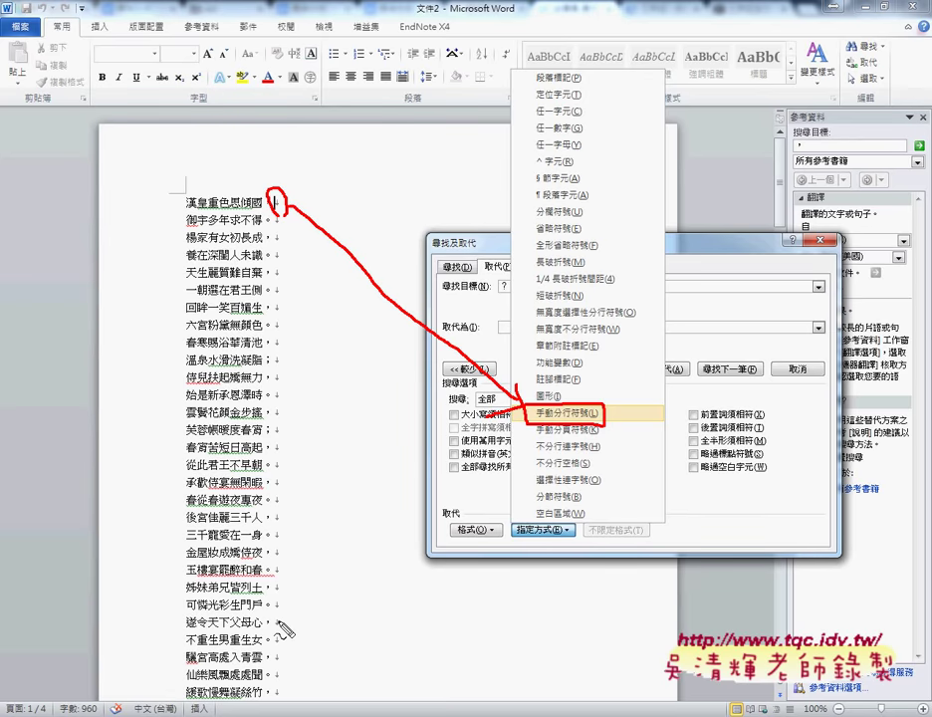
key(Escape)
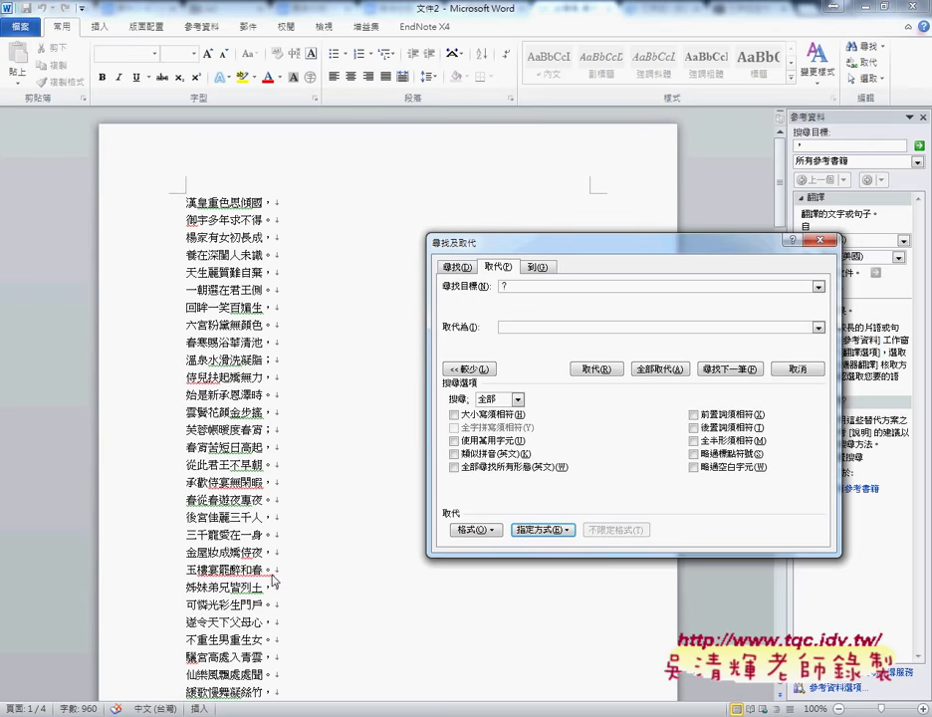
click(798, 369)
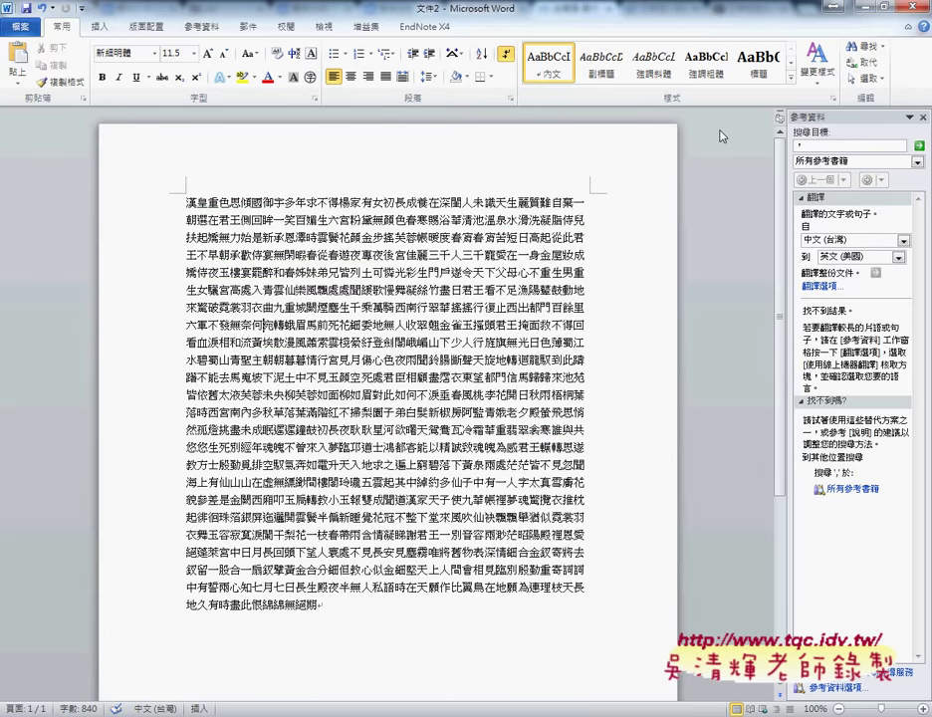
click(634, 2)
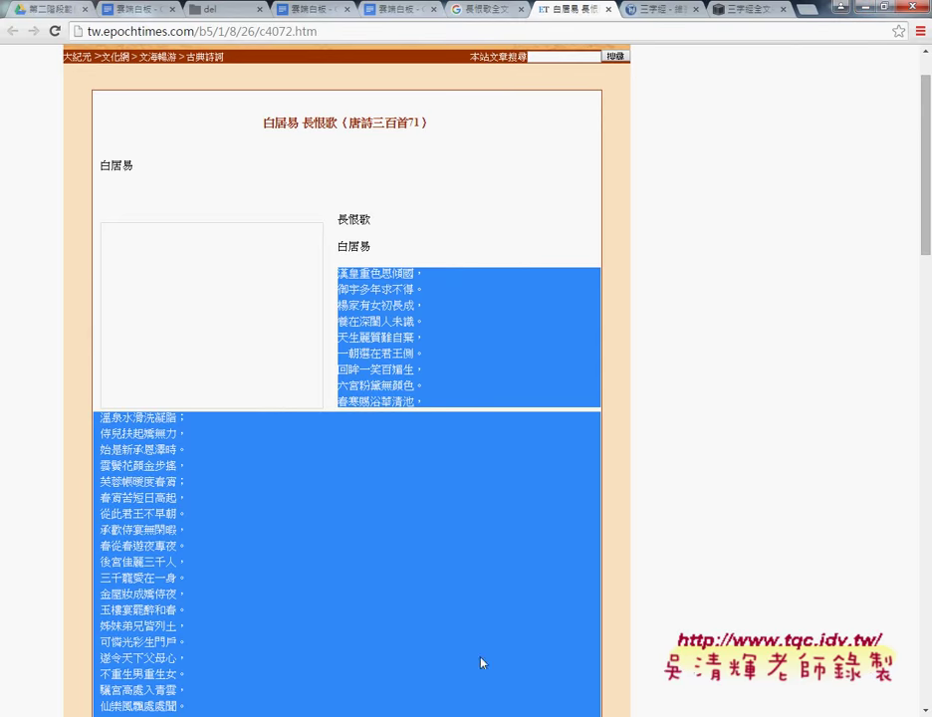
Go back to Excel's 長恨歌全文(分欄) sheet and check the start position in B1.
click(493, 647)
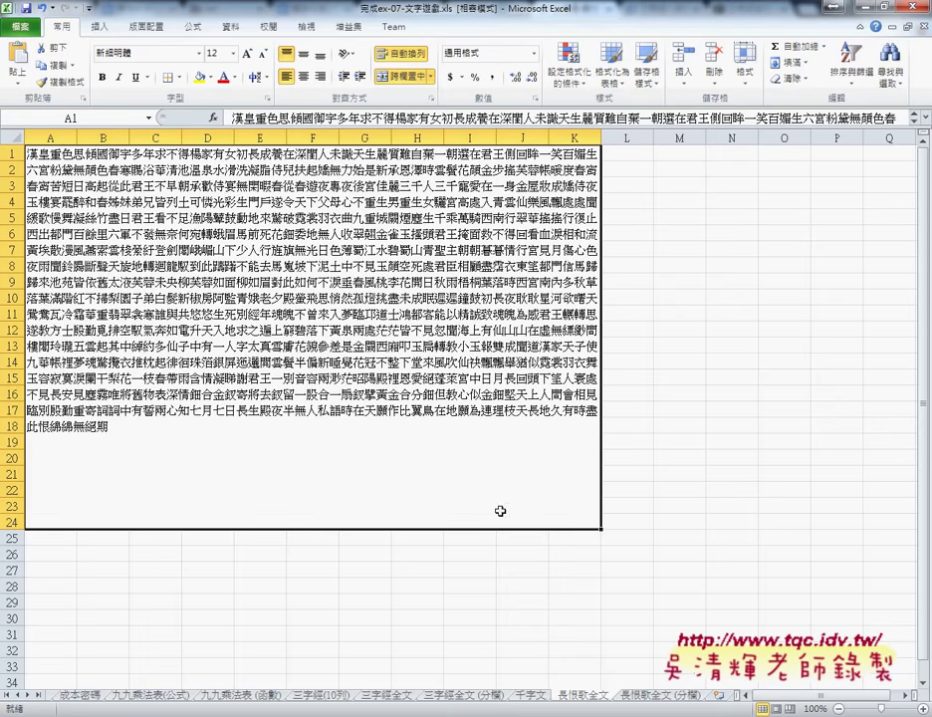
click(675, 703)
click(156, 157)
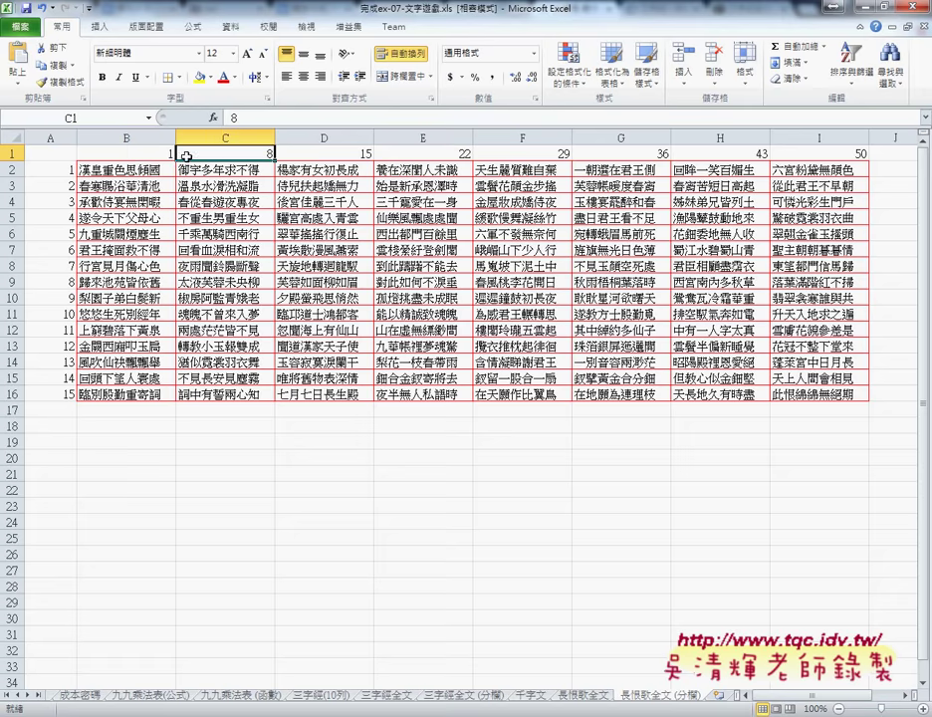
Extend the step-7 start positions from B1:C1 across row 1 to I1.
drag(150, 155, 234, 155)
click(280, 157)
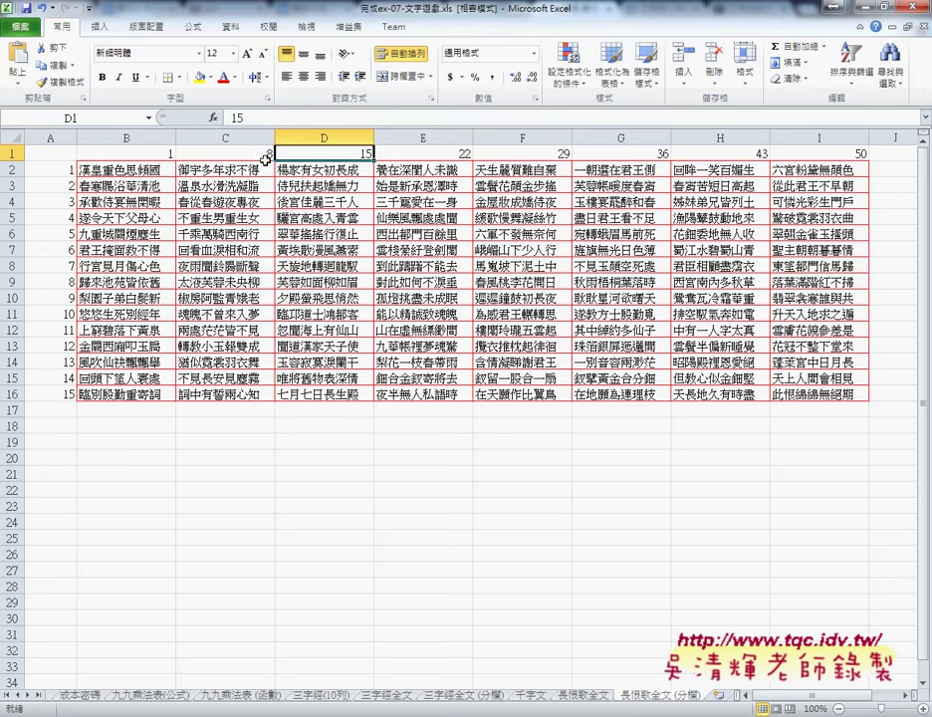
drag(150, 156, 865, 155)
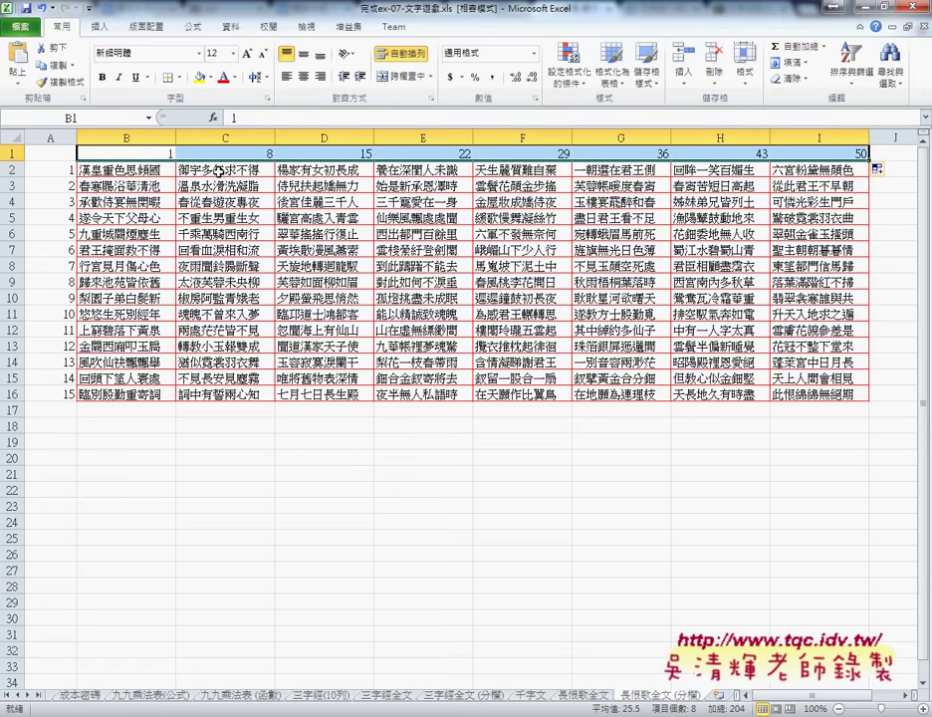
click(95, 169)
Review B2's MID arguments: 長恨歌全文!$A$1, B$1+($A2-1)*56 and 7, which return 漢皇重色思傾國.
click(252, 121)
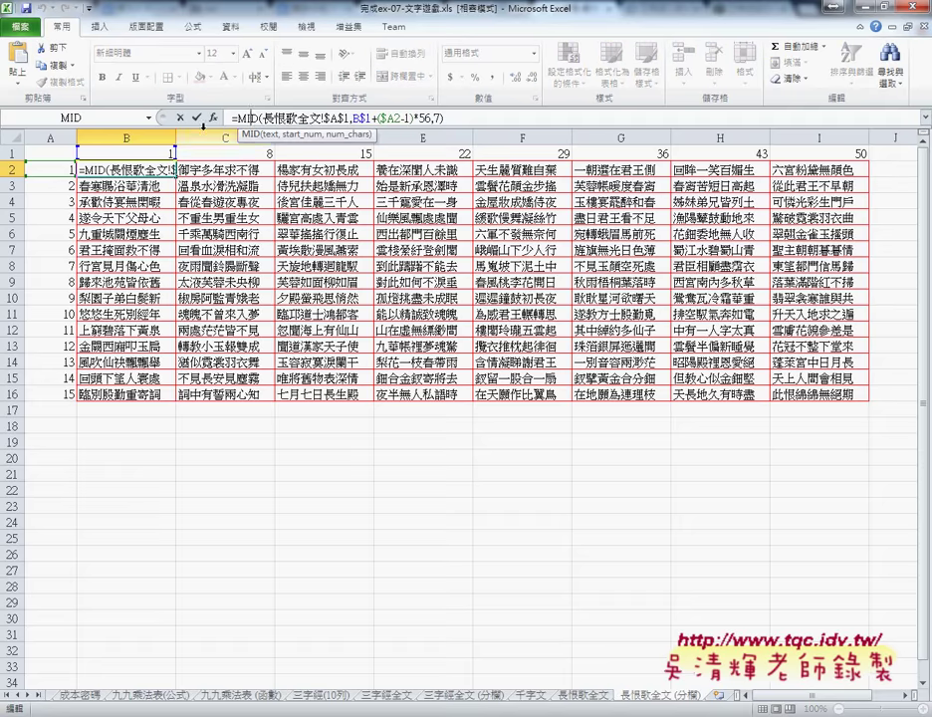
click(212, 118)
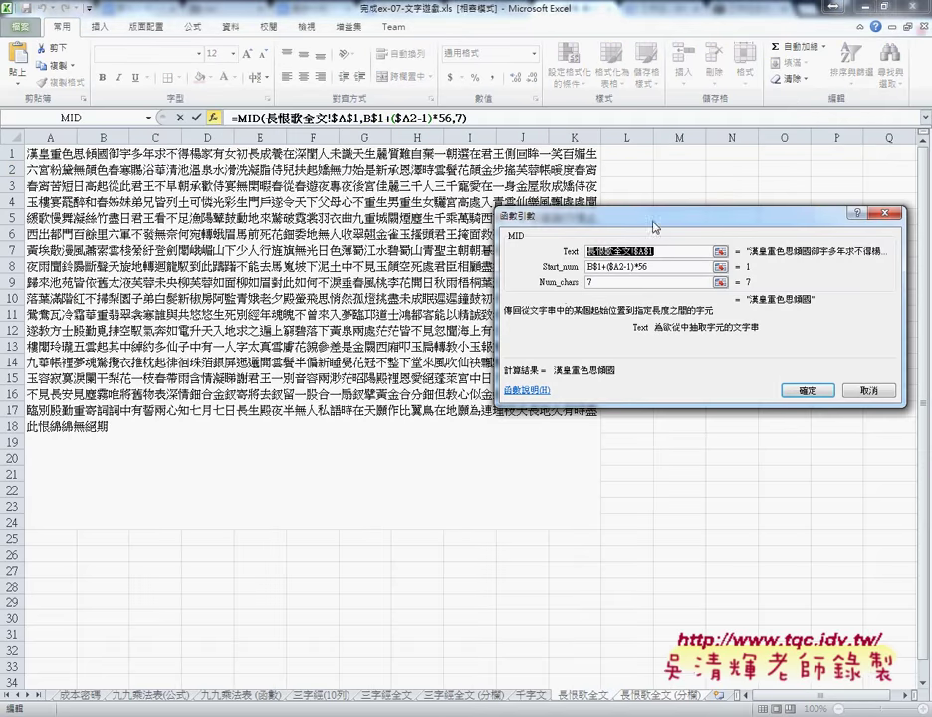
drag(558, 214, 380, 274)
click(480, 313)
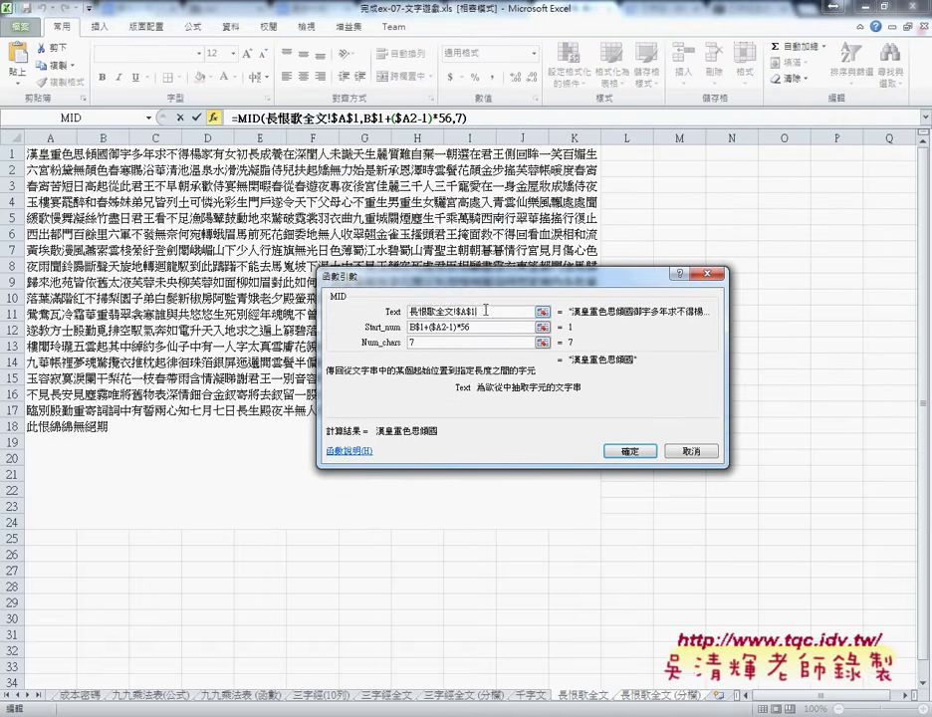
drag(480, 312, 409, 312)
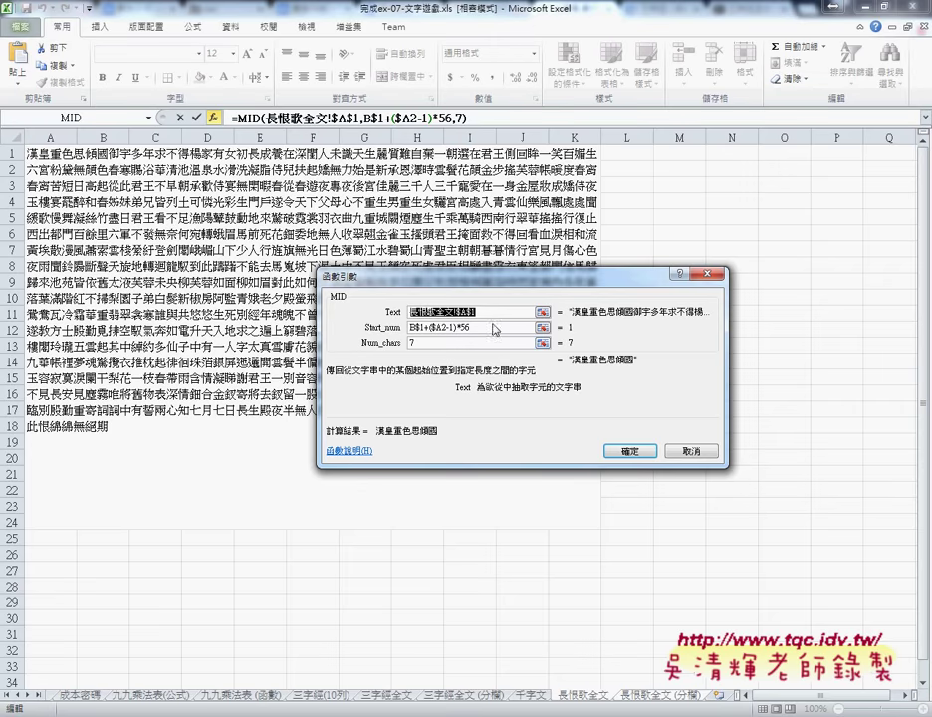
drag(477, 313, 456, 313)
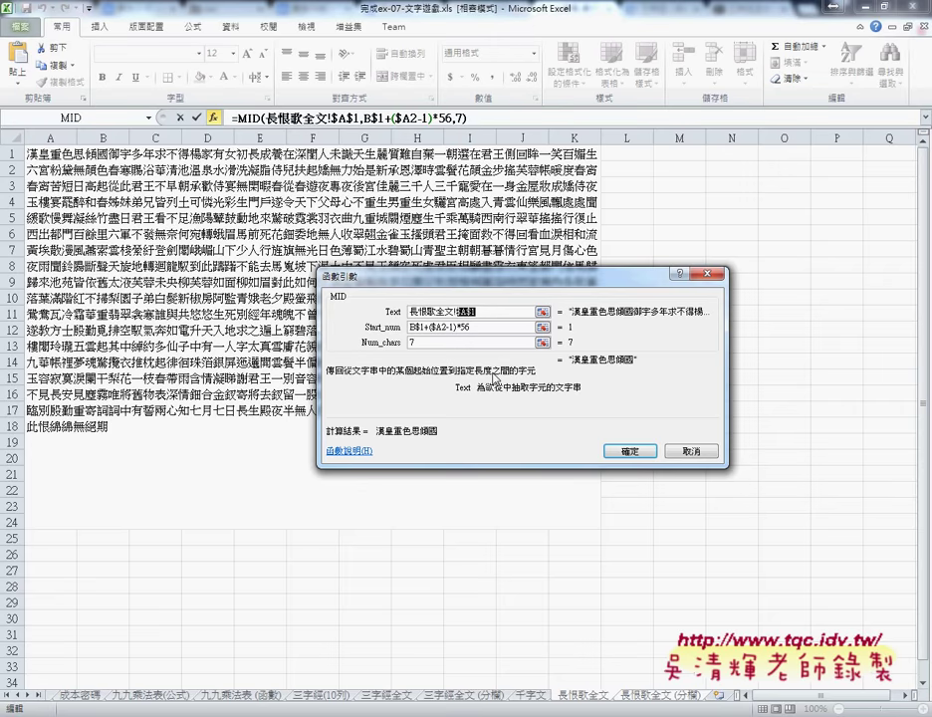
click(489, 327)
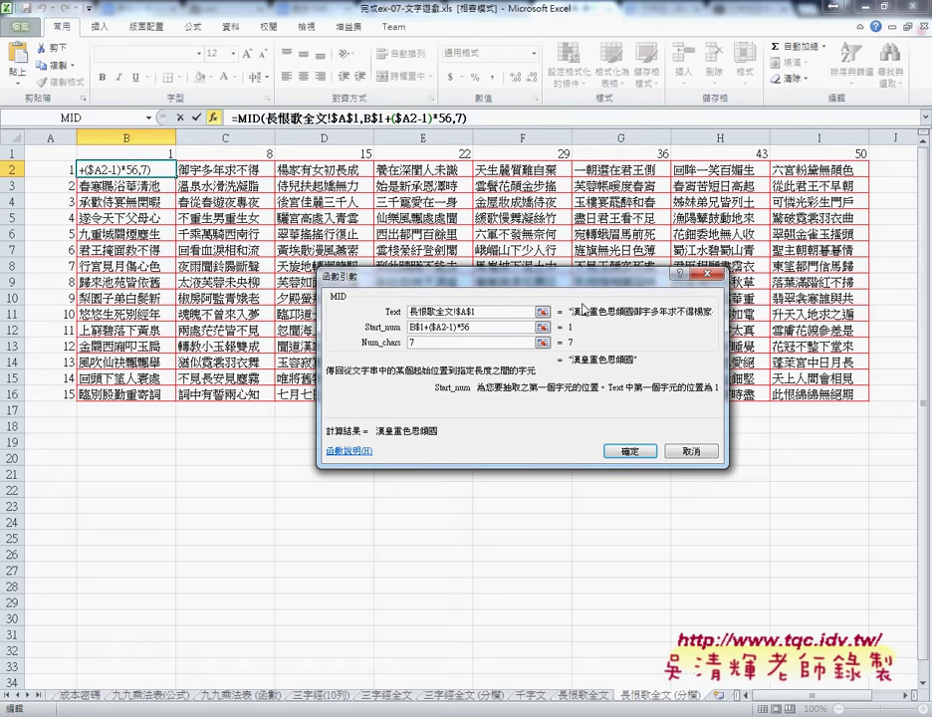
key(Tab)
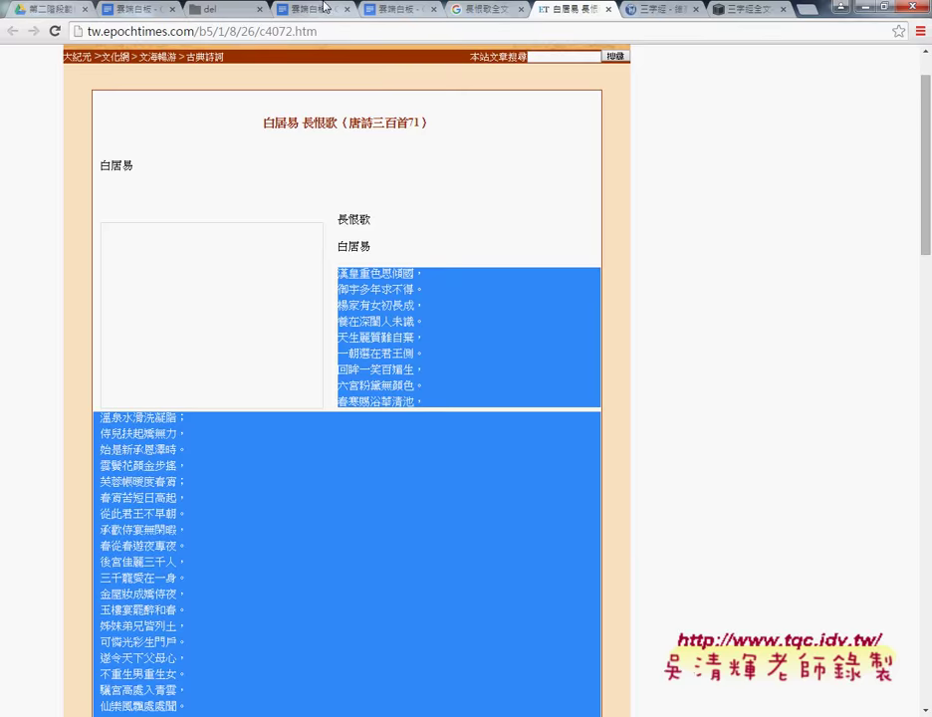
In the 雲端白板 notes, highlight today's three practice items and the first extension exercise's title.
click(311, 9)
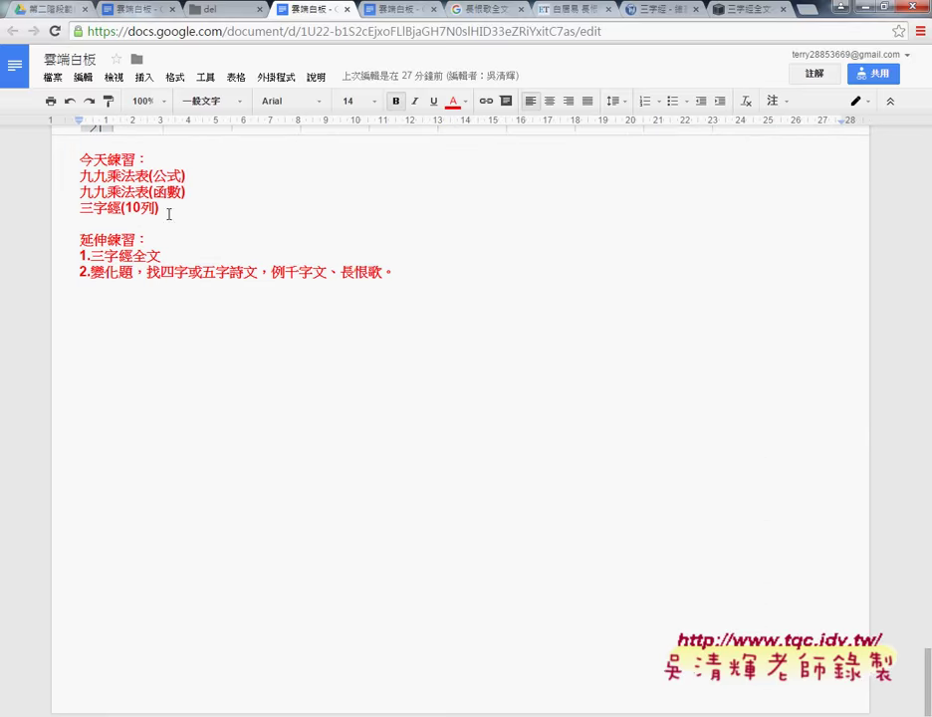
drag(165, 209, 52, 182)
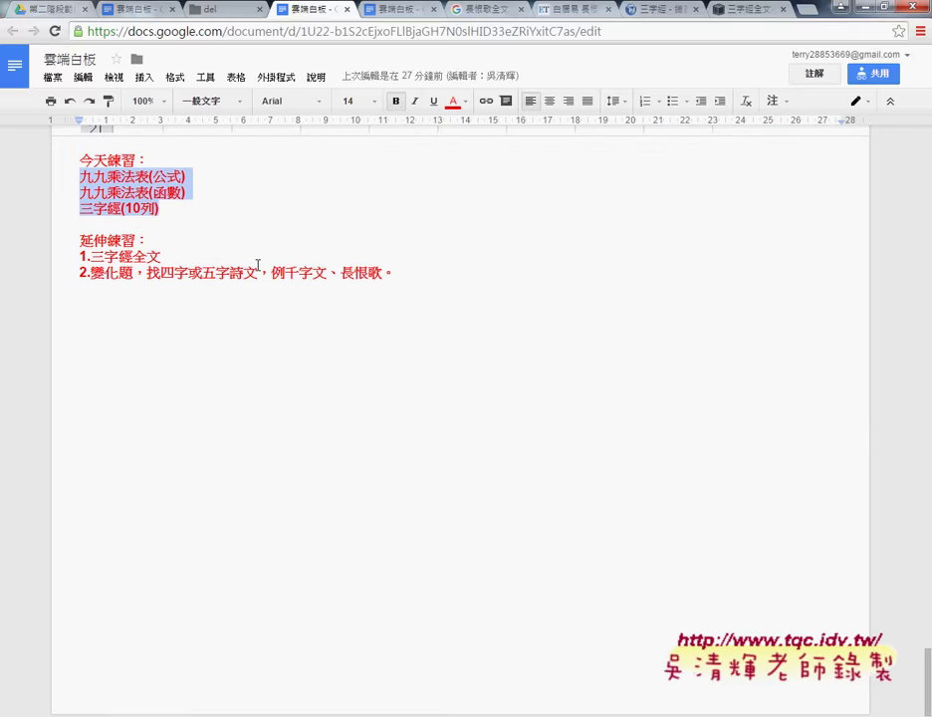
drag(160, 257, 107, 256)
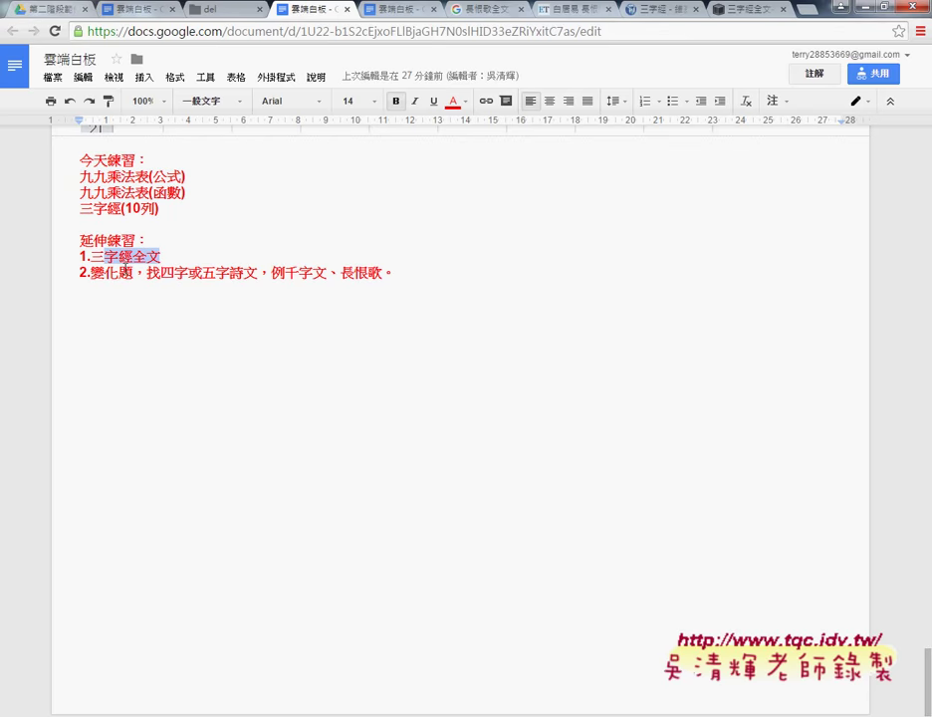